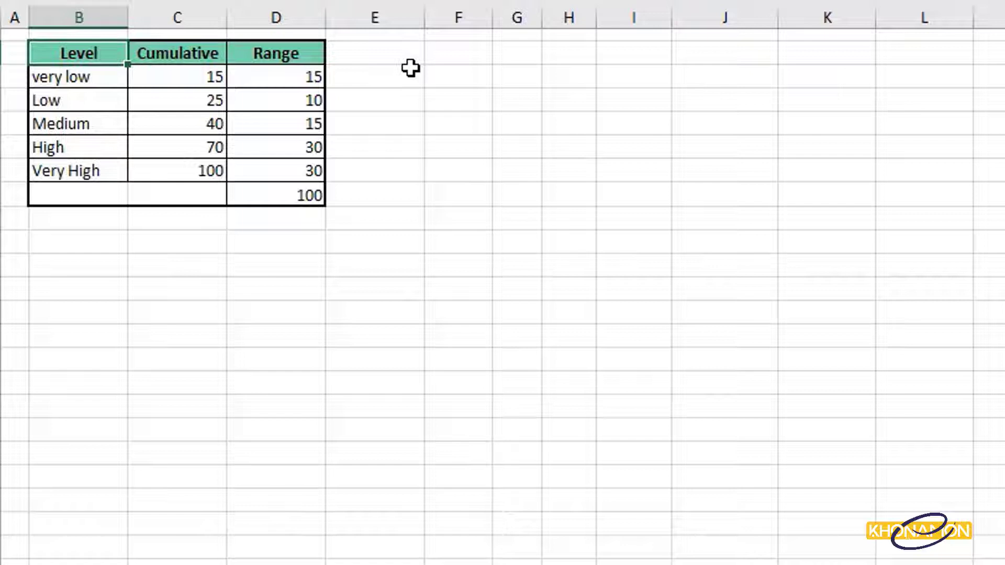
# Step: Review the level names in the Level column, from very low to Very High
pyautogui.press('Down')
pyautogui.press('Down')
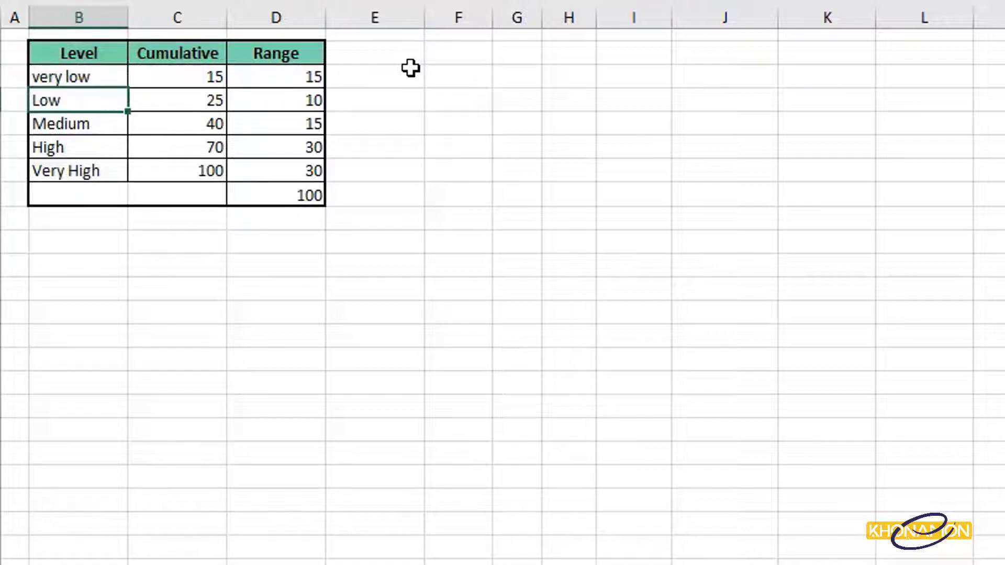
pyautogui.press('Down')
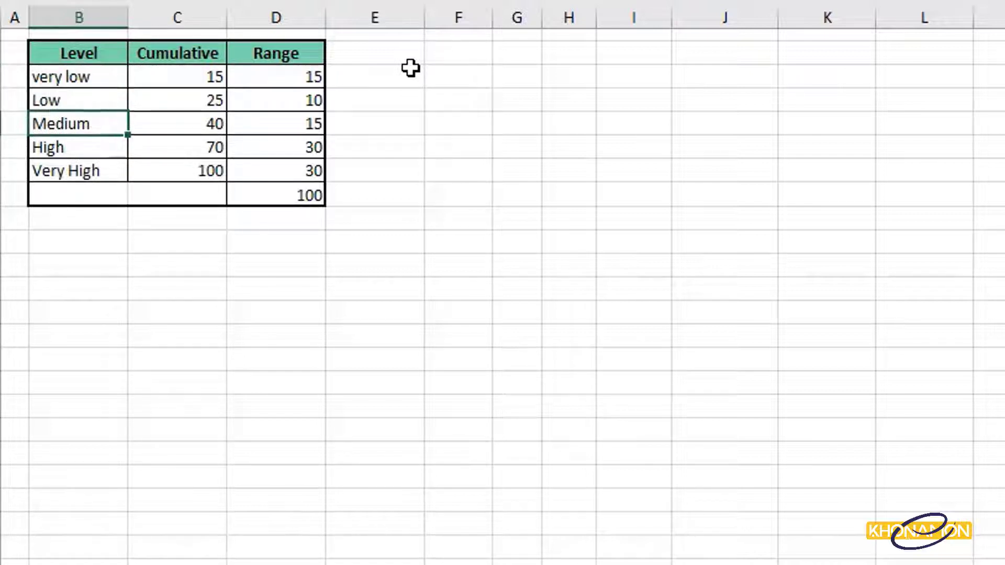
pyautogui.press('Down')
pyautogui.press('Down')
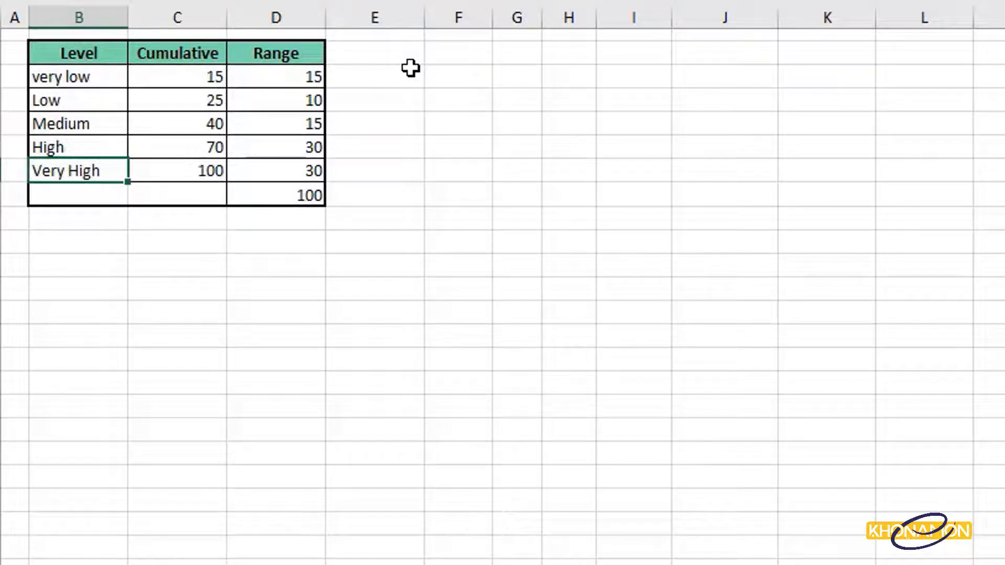
pyautogui.press('Up')
pyautogui.press('Up')
pyautogui.press('Up')
pyautogui.press('Up')
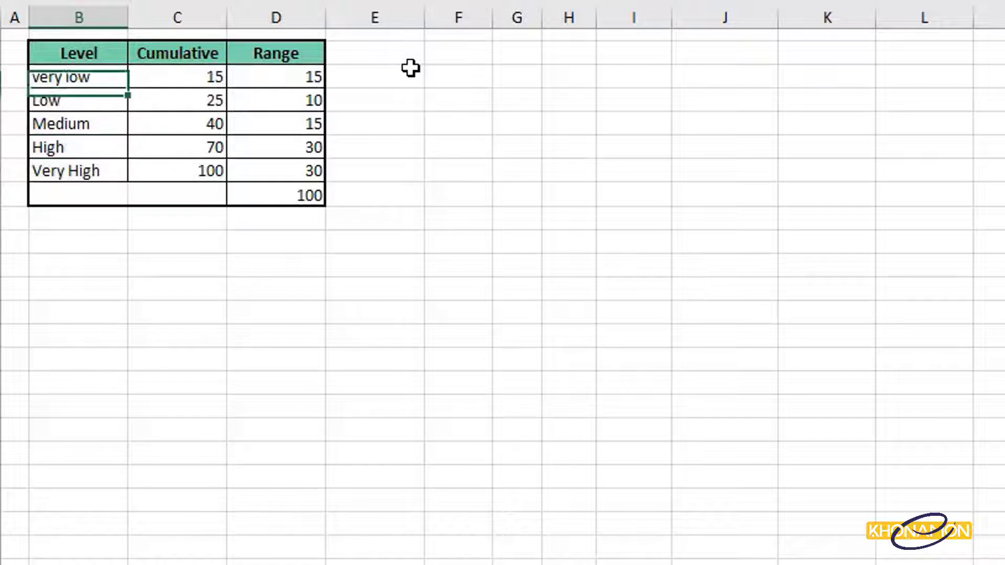
# Step: Examine the Cumulative value of each level, from very low to Very High
pyautogui.press('Right')
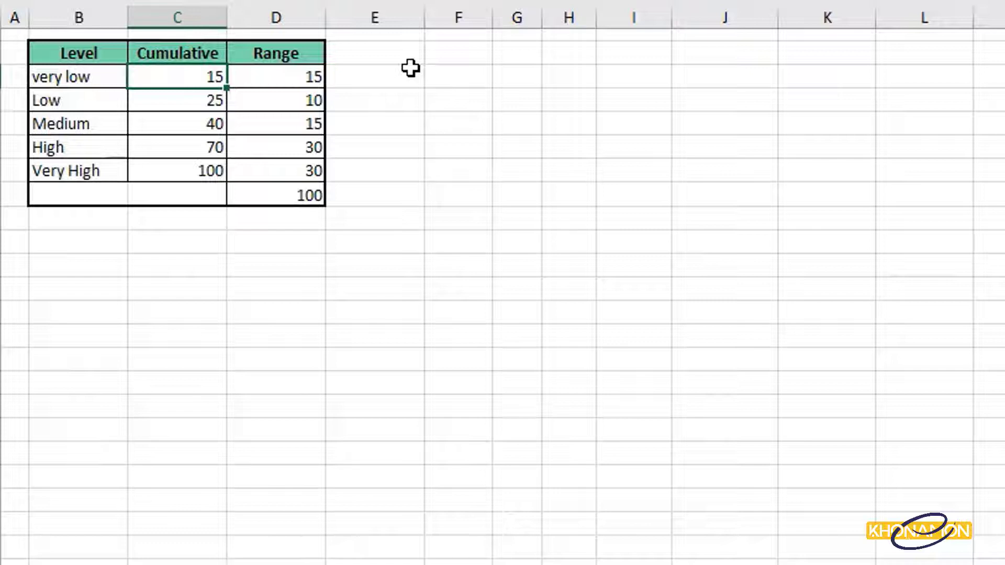
pyautogui.press('Down')
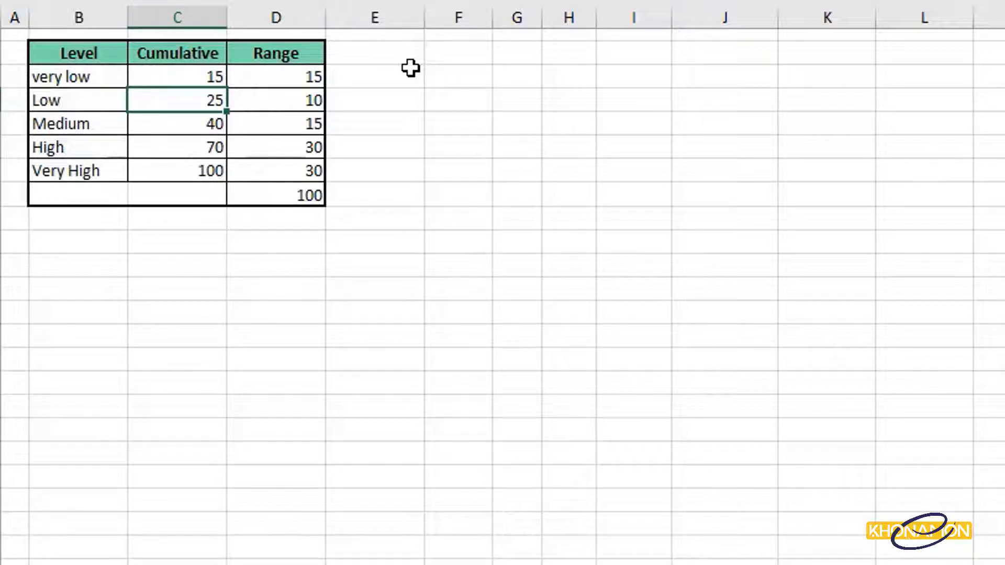
pyautogui.press('Down')
pyautogui.press('Down')
pyautogui.press('Down')
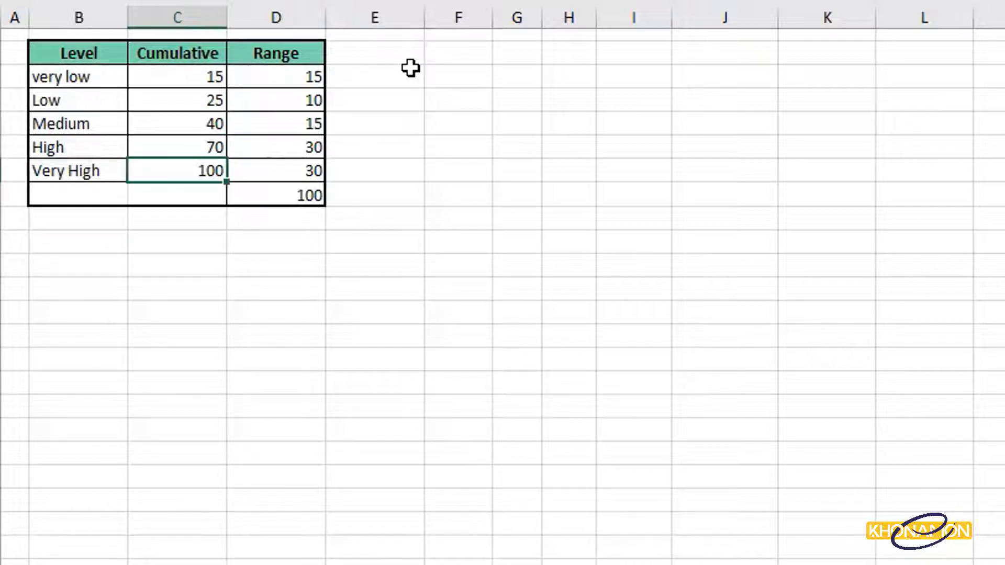
# Step: Compare the Range values with the differences between consecutive Cumulative values for the very low, Low and Medium levels
pyautogui.press('Right')
pyautogui.press('Up')
pyautogui.press('Up')
pyautogui.press('Up')
pyautogui.press('Up')
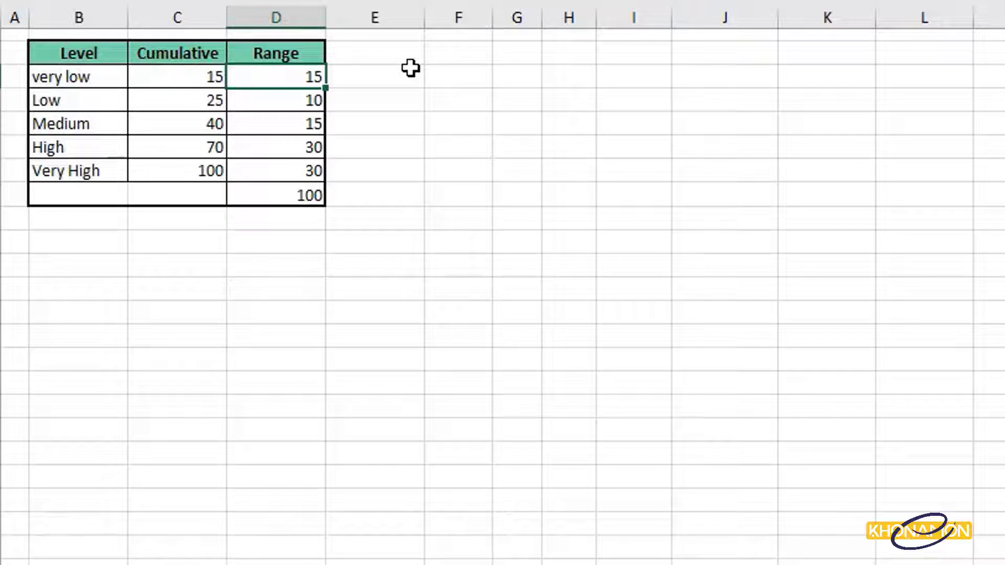
pyautogui.press('Left')
pyautogui.press('Down')
pyautogui.press('Up')
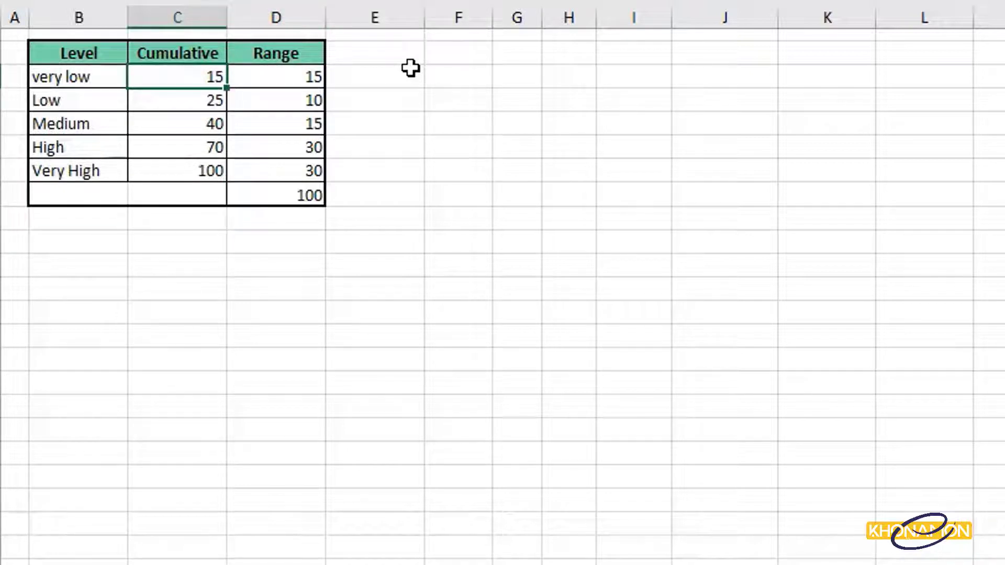
pyautogui.press('Right')
pyautogui.press('Down')
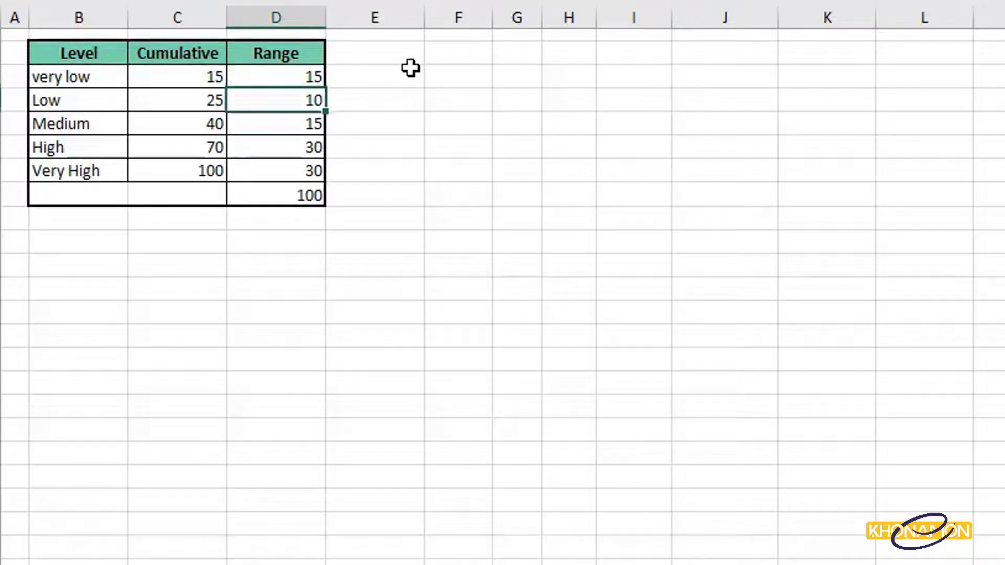
pyautogui.press('Left')
pyautogui.press('Down')
pyautogui.press('Up')
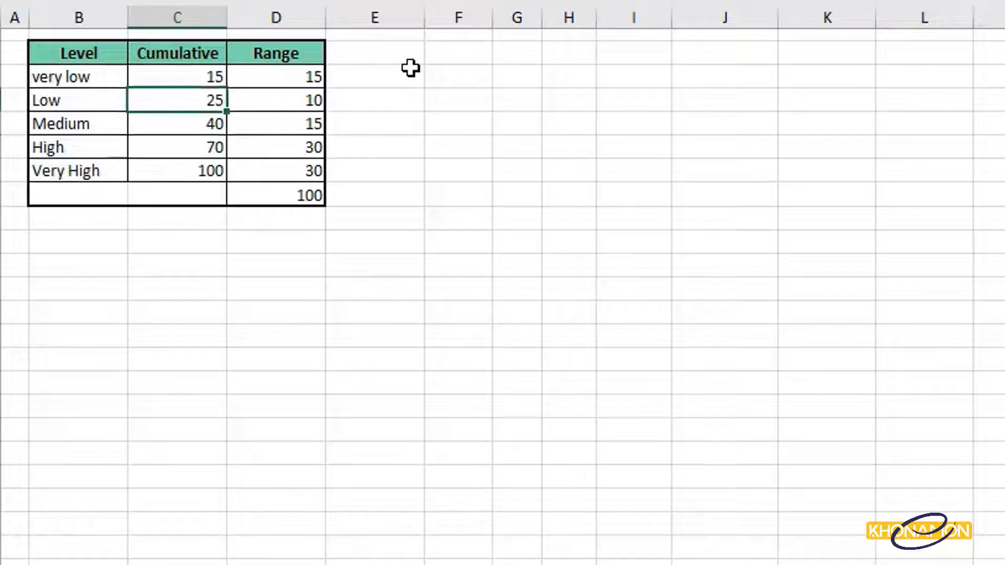
pyautogui.press('Right')
pyautogui.press('Down')
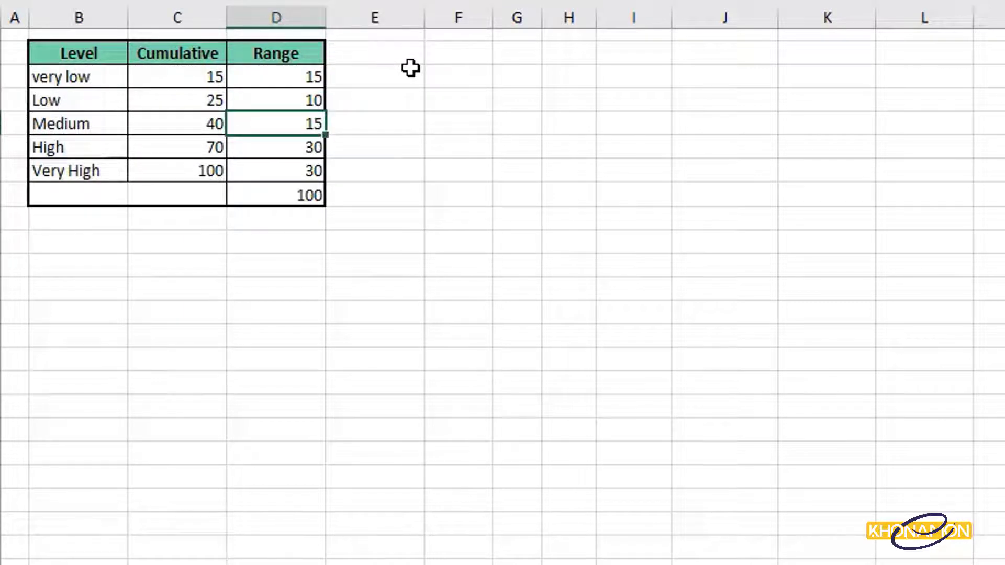
# Step: Total the Range values in D8 with =SUM(D3:D7) and compare it with the Very High cumulative value
pyautogui.click(310, 194)
pyautogui.hotkey('alt', '=')
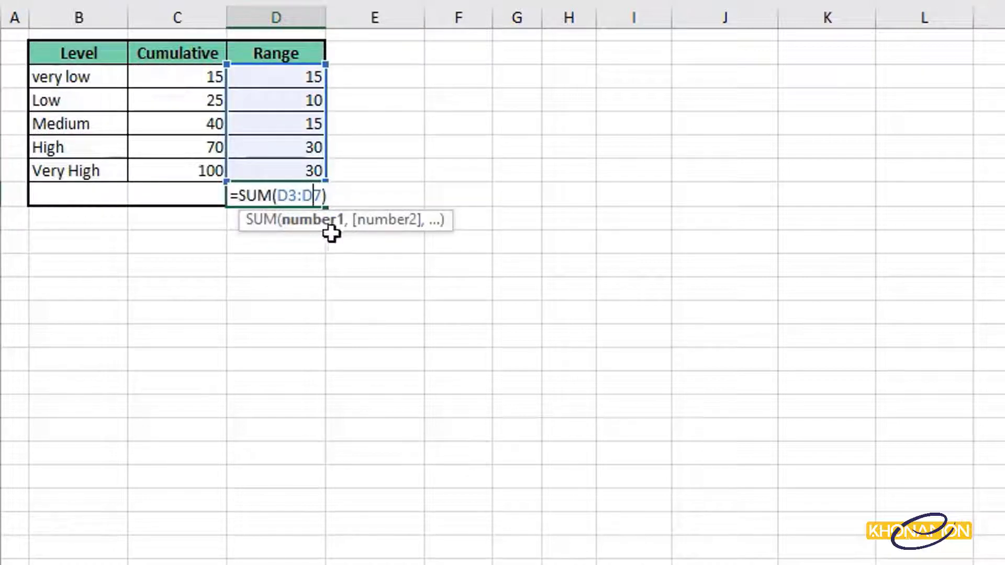
pyautogui.press('Return')
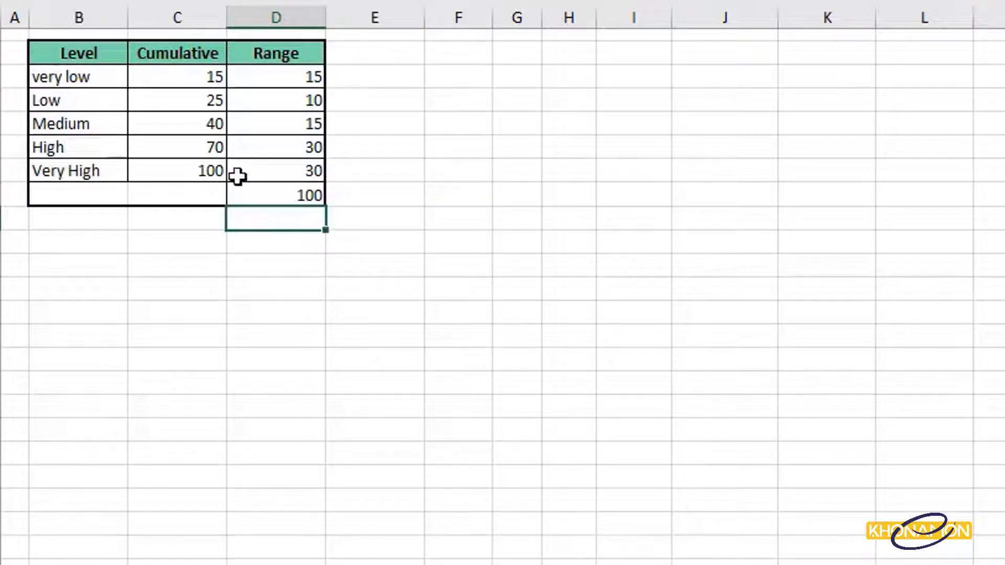
pyautogui.click(197, 165)
pyautogui.click(303, 191)
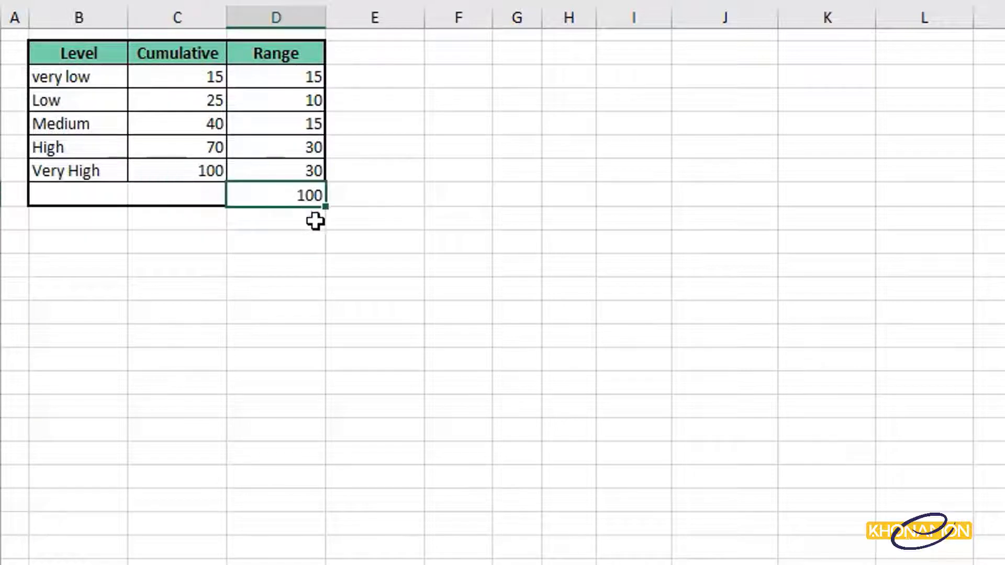
# Step: Insert a blank doughnut chart, starting from an empty cell below the table
pyautogui.click(315, 222)
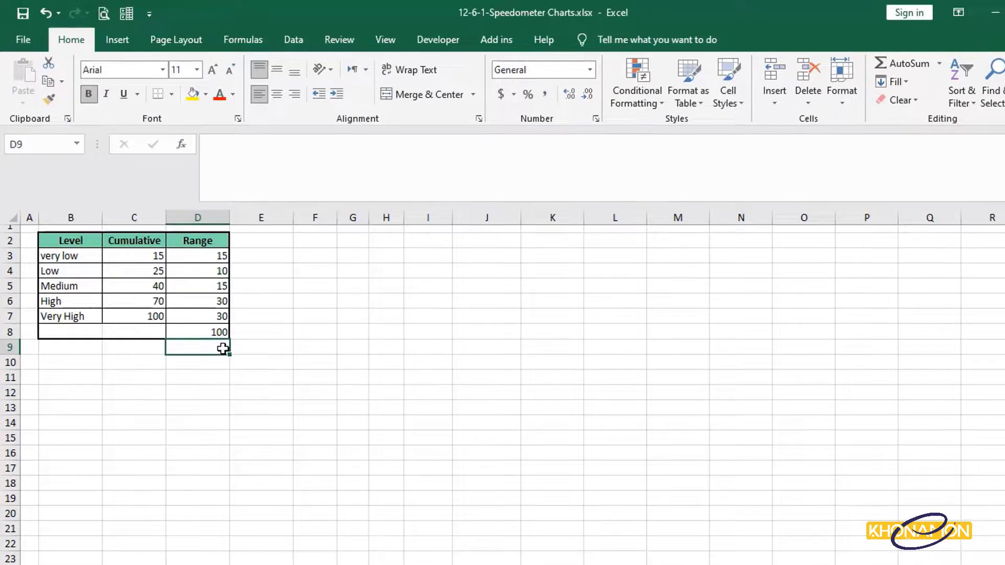
pyautogui.click(127, 36)
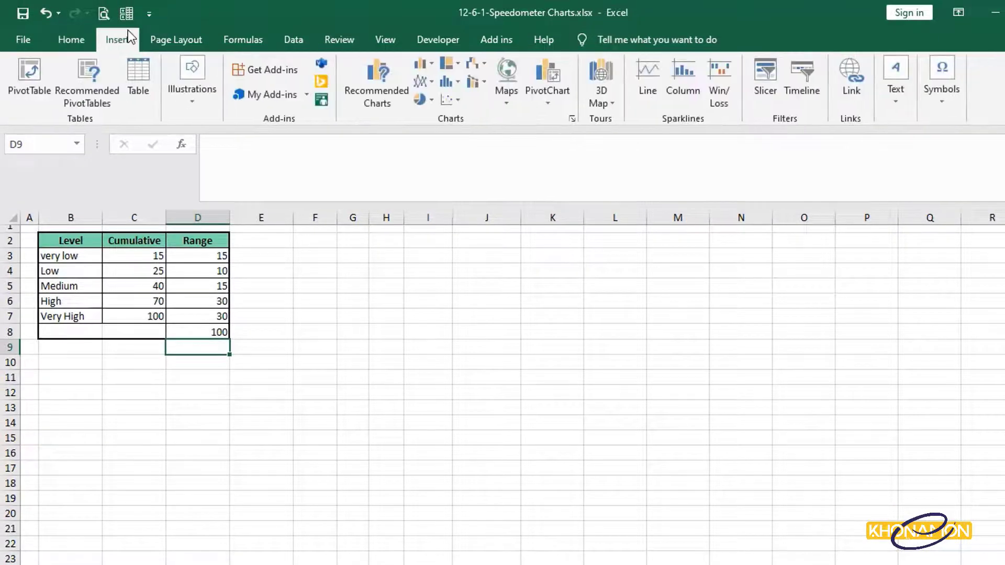
pyautogui.click(425, 99)
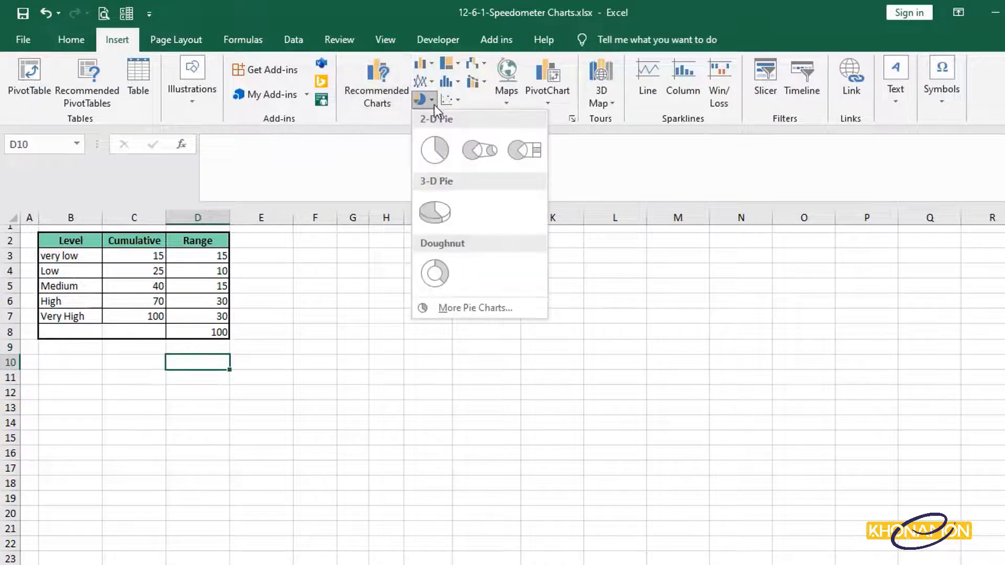
pyautogui.click(417, 276)
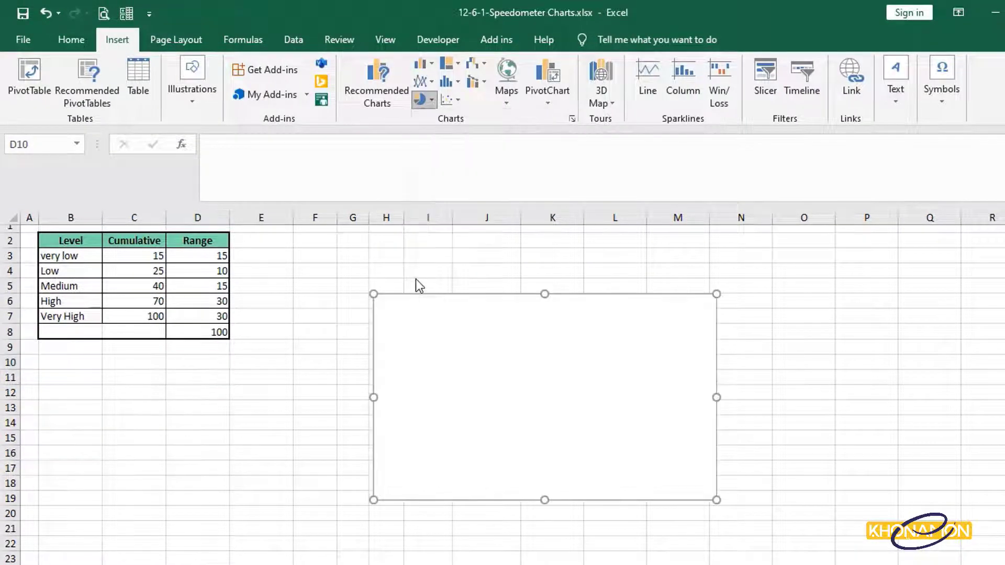
# Step: Add a data series to the doughnut chart, named from the Level header in B2, with values D3:D8
pyautogui.rightClick(437, 348)
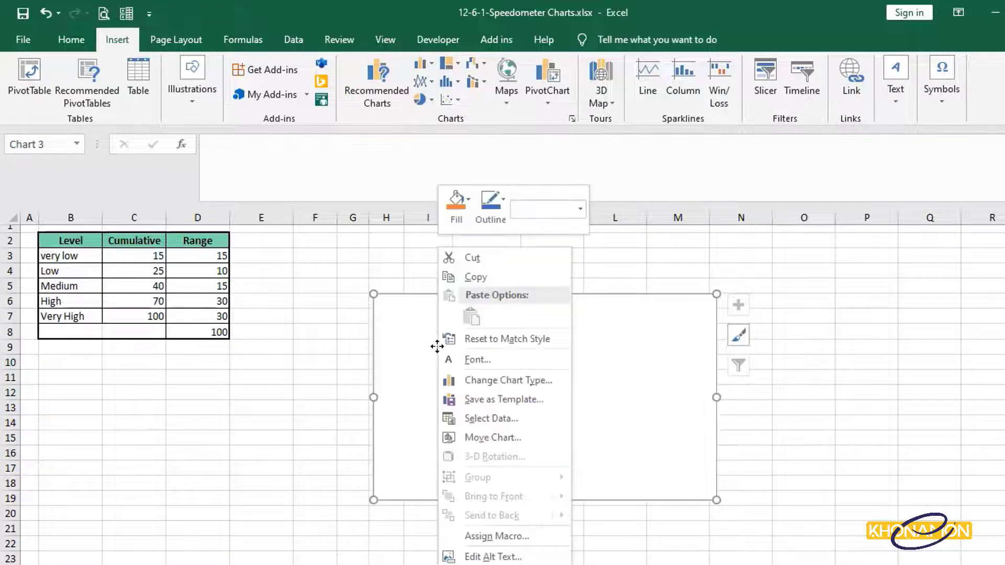
pyautogui.click(470, 416)
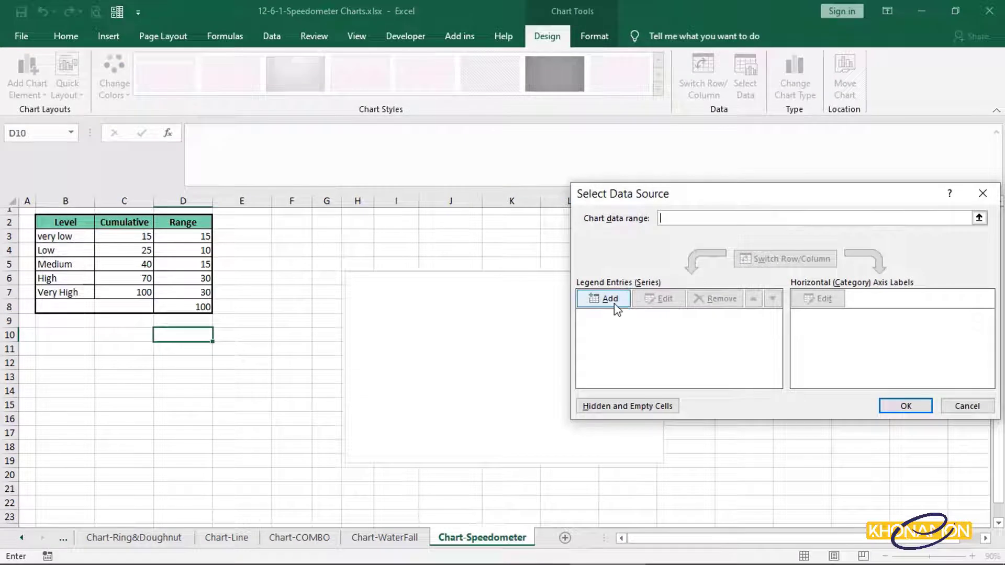
pyautogui.click(614, 308)
pyautogui.moveTo(745, 260); pyautogui.dragTo(654, 252)
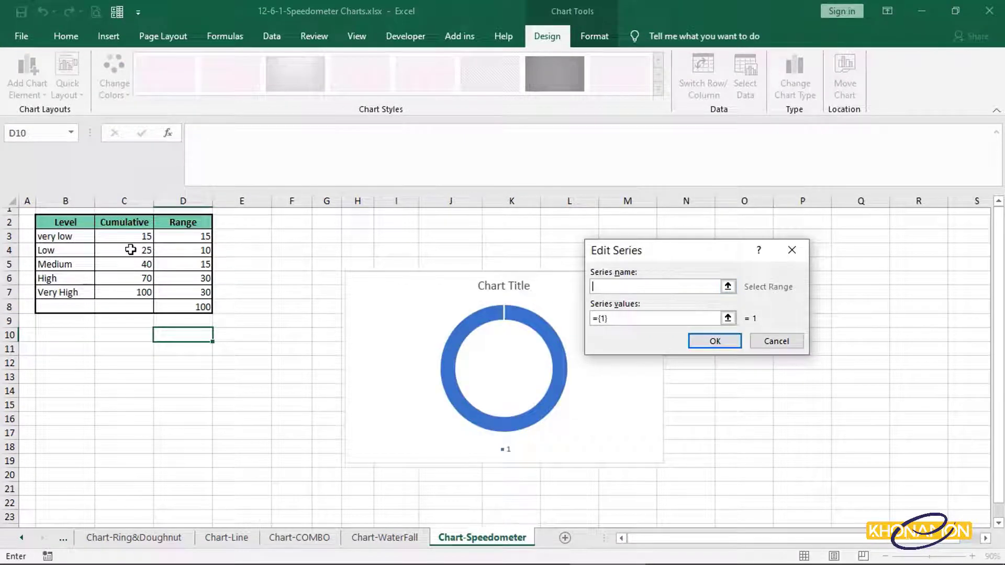
pyautogui.click(88, 226)
pyautogui.moveTo(634, 318); pyautogui.dragTo(591, 318)
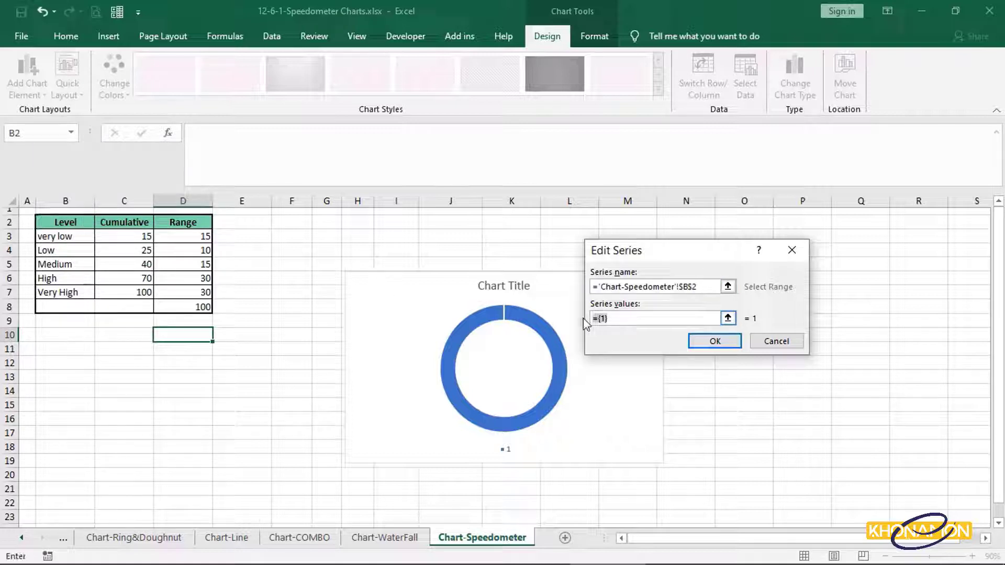
pyautogui.press('BackSpace')
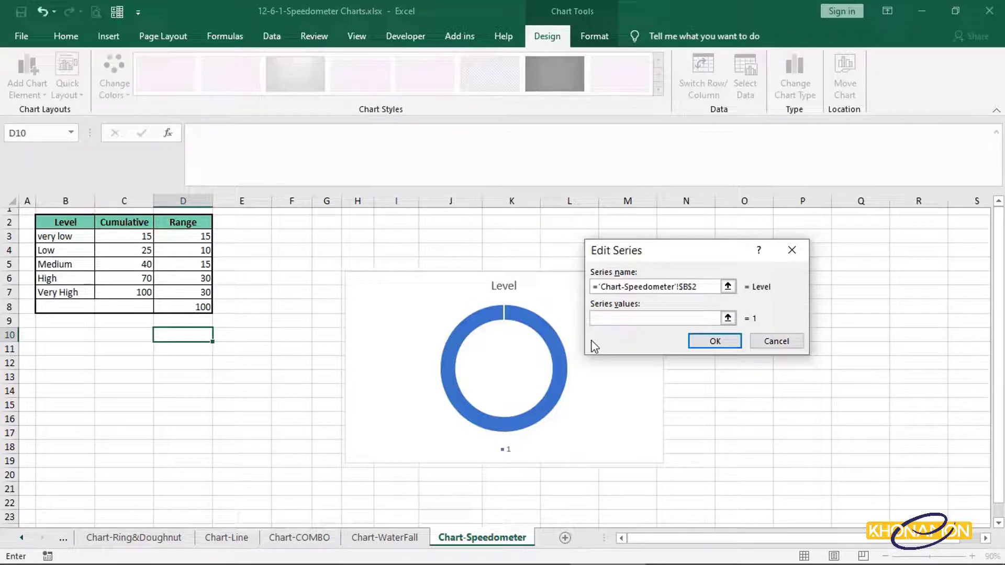
pyautogui.moveTo(203, 235); pyautogui.dragTo(203, 307)
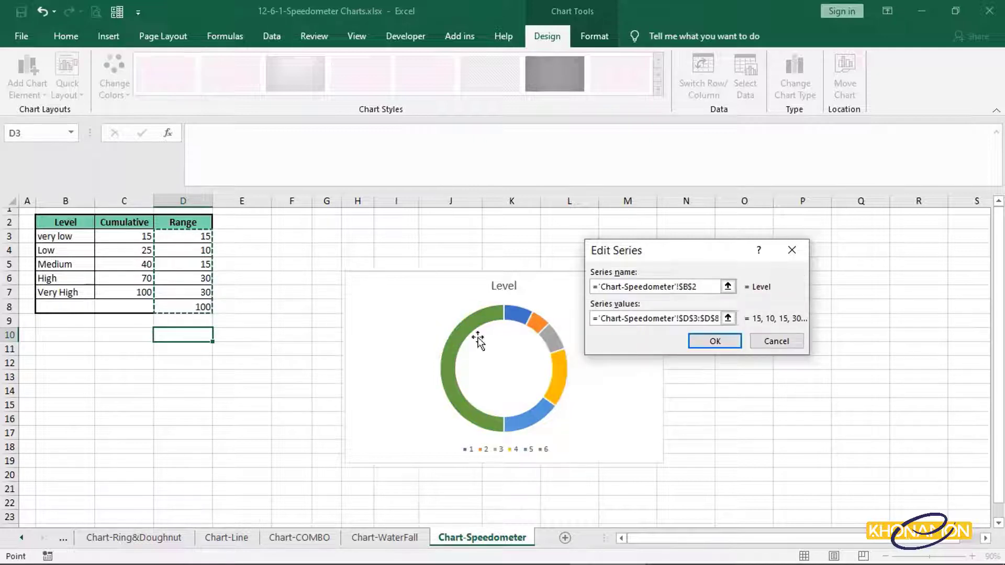
pyautogui.click(716, 341)
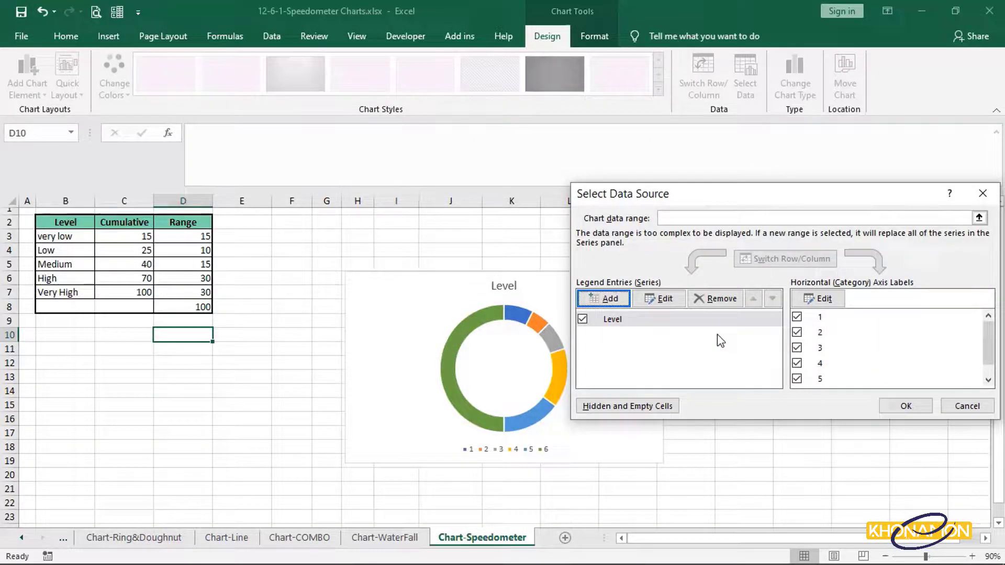
# Step: Set the chart's category labels to B3:B7, accept the data source, and move the chart beside the table
pyautogui.click(819, 298)
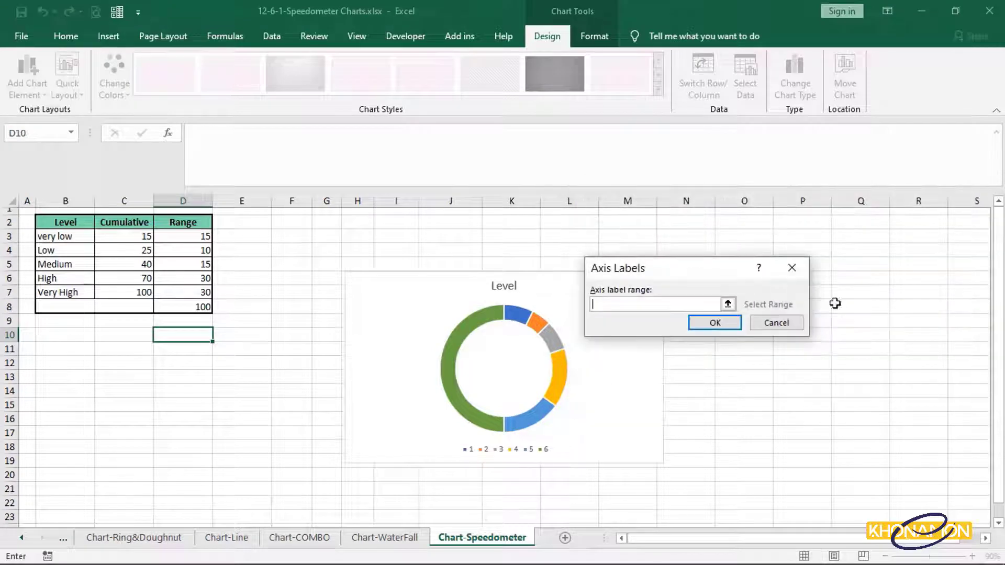
pyautogui.click(72, 242)
pyautogui.moveTo(73, 245); pyautogui.dragTo(76, 291)
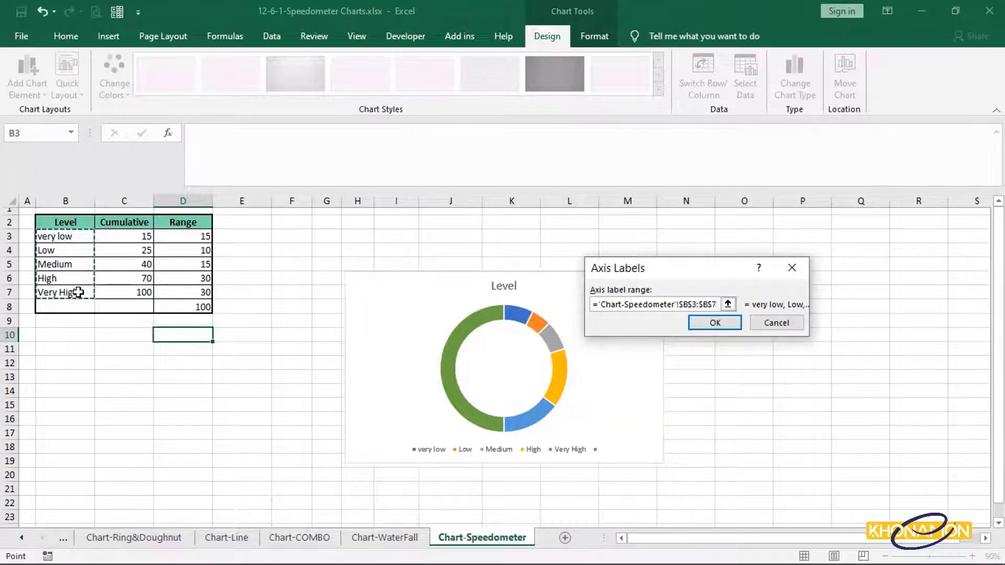
pyautogui.click(714, 322)
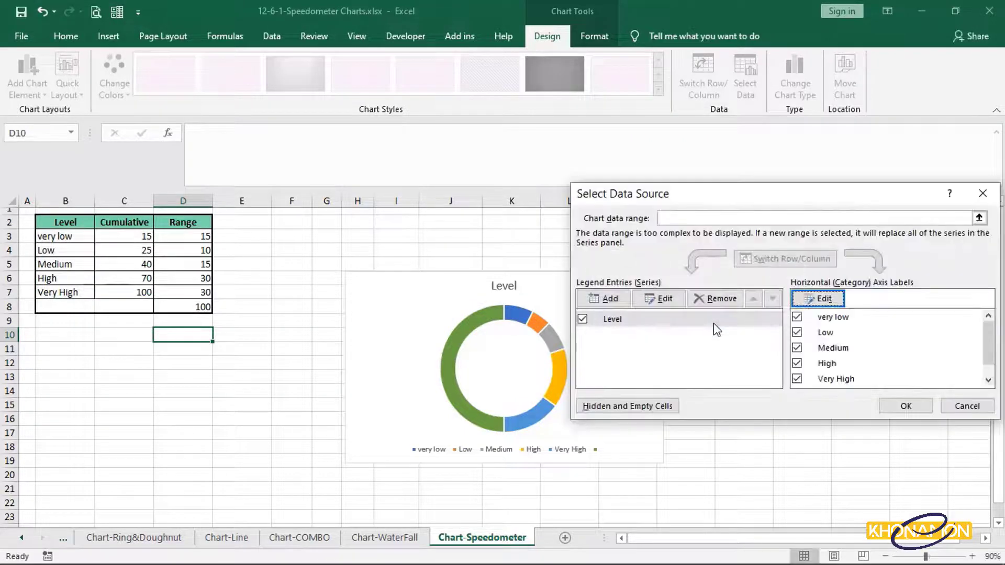
pyautogui.click(905, 405)
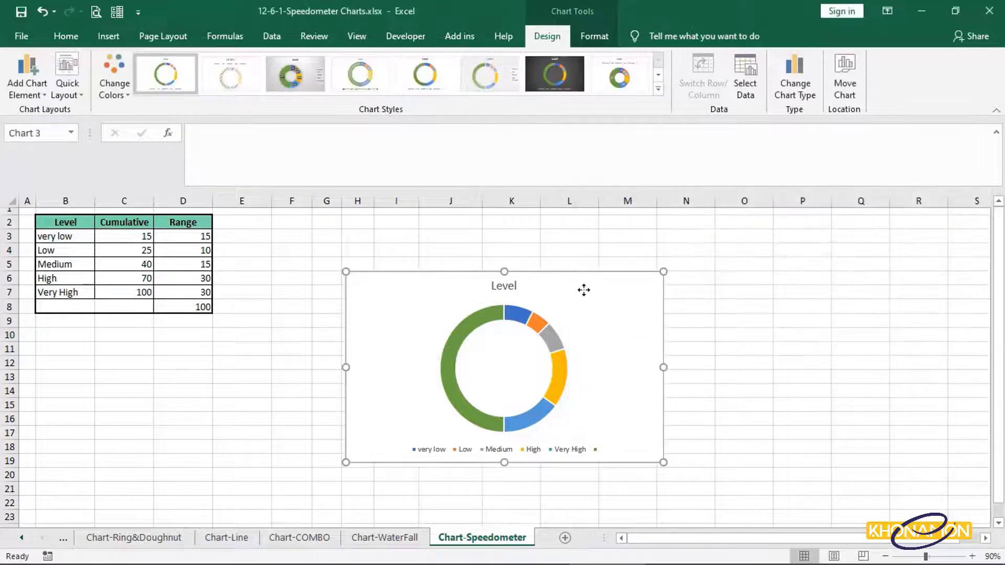
pyautogui.moveTo(582, 289); pyautogui.dragTo(516, 245)
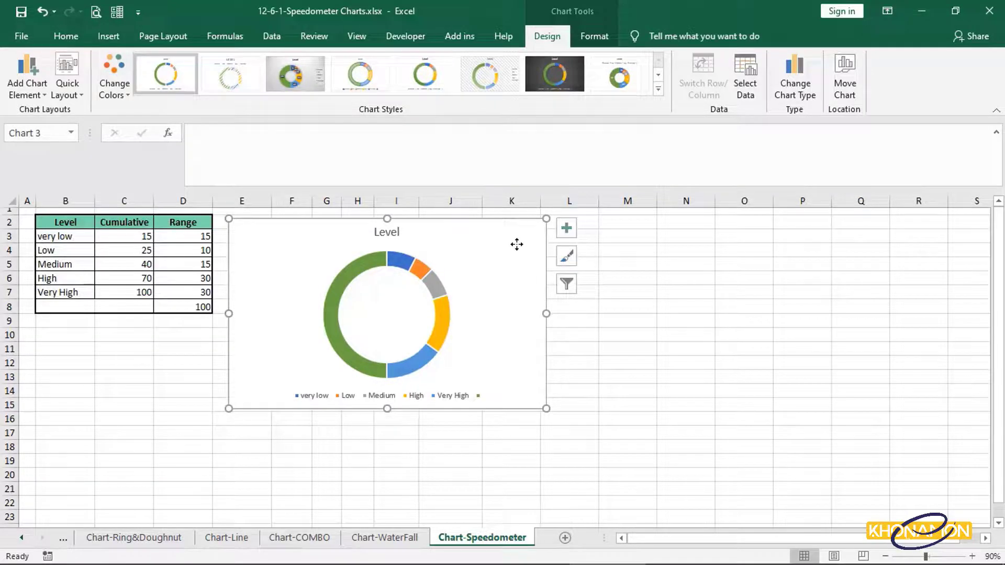
# Step: Set the doughnut series' angle of first slice to 270° and its hole size to 60%
pyautogui.doubleClick(517, 245)
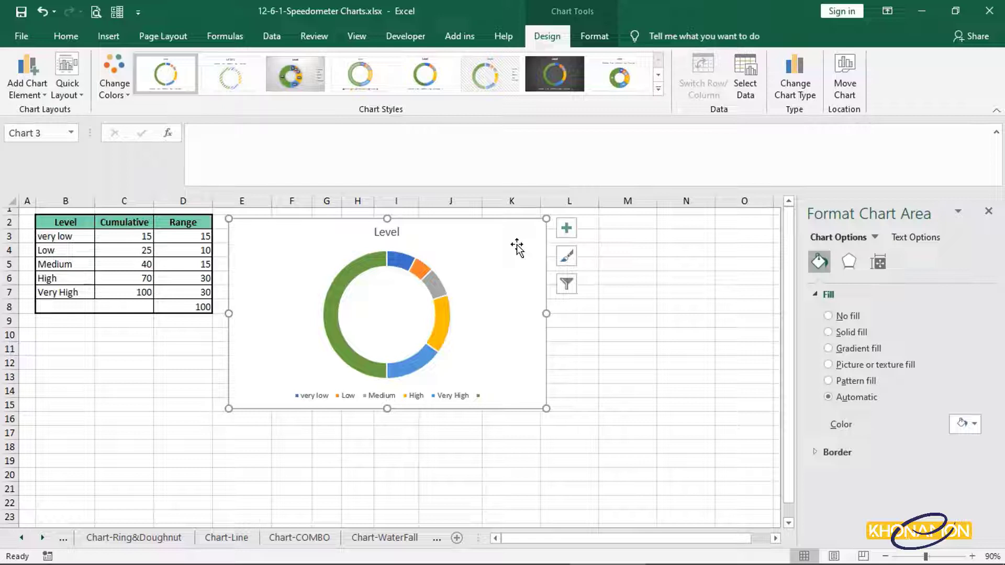
pyautogui.click(430, 283)
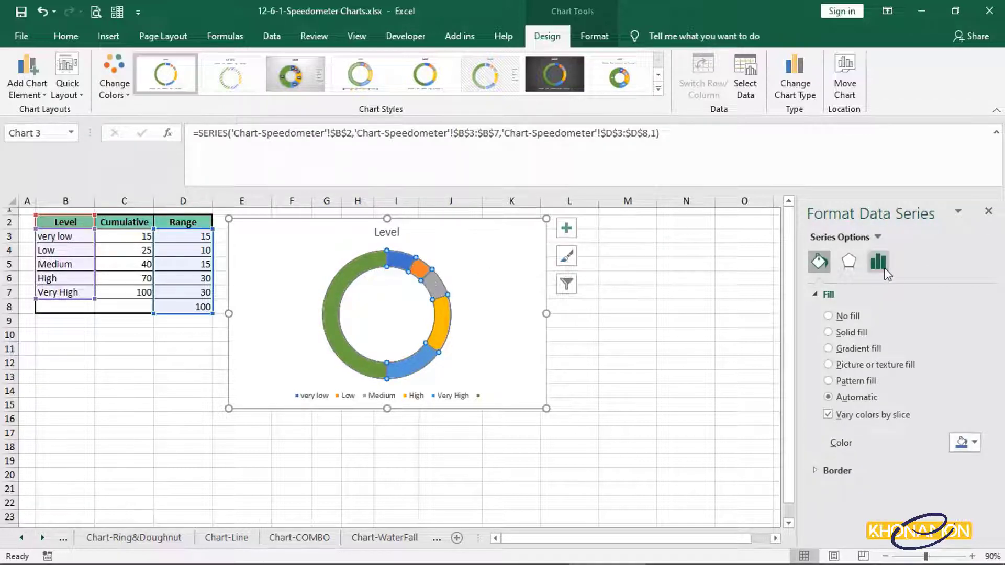
pyautogui.click(884, 271)
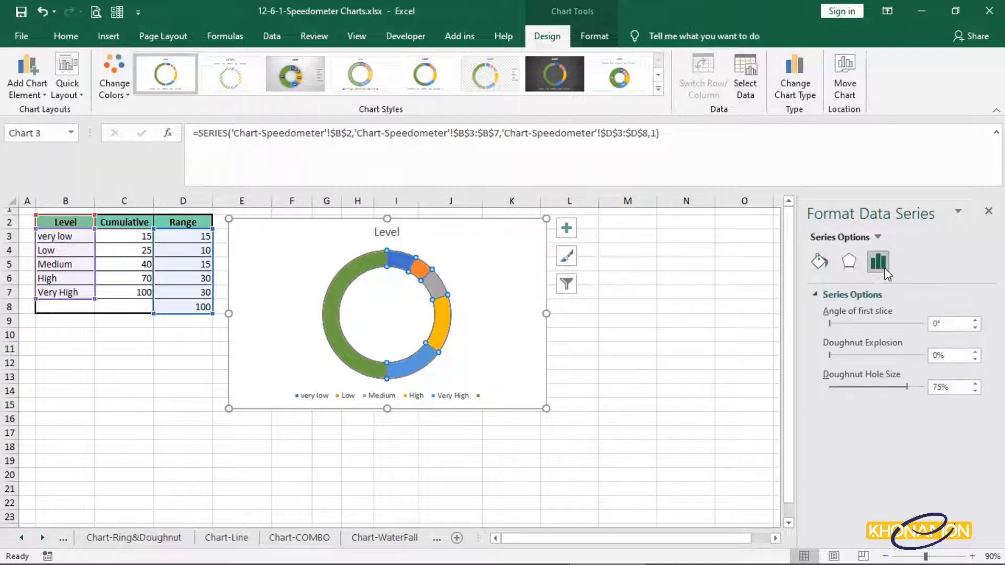
pyautogui.click(939, 324)
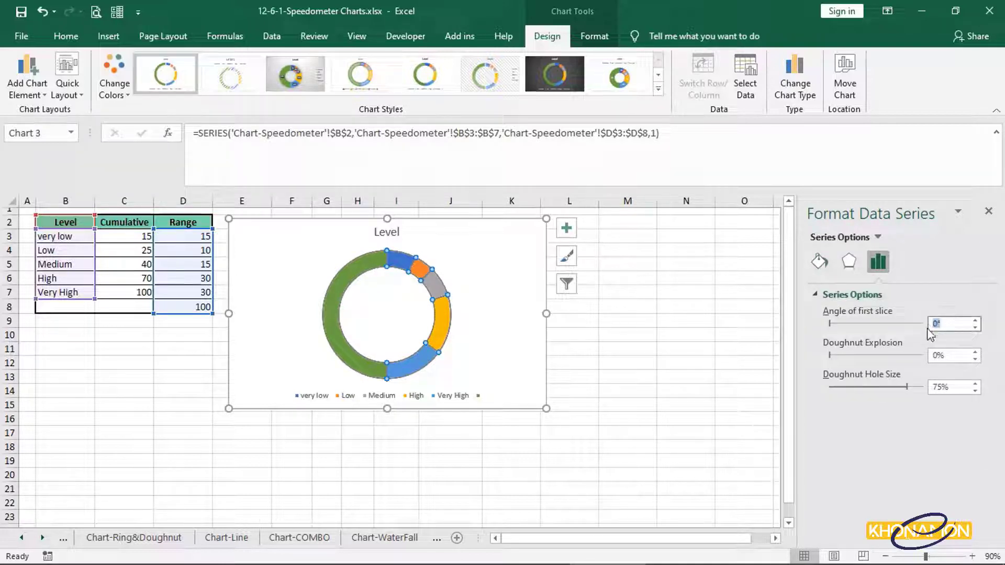
pyautogui.write('270')
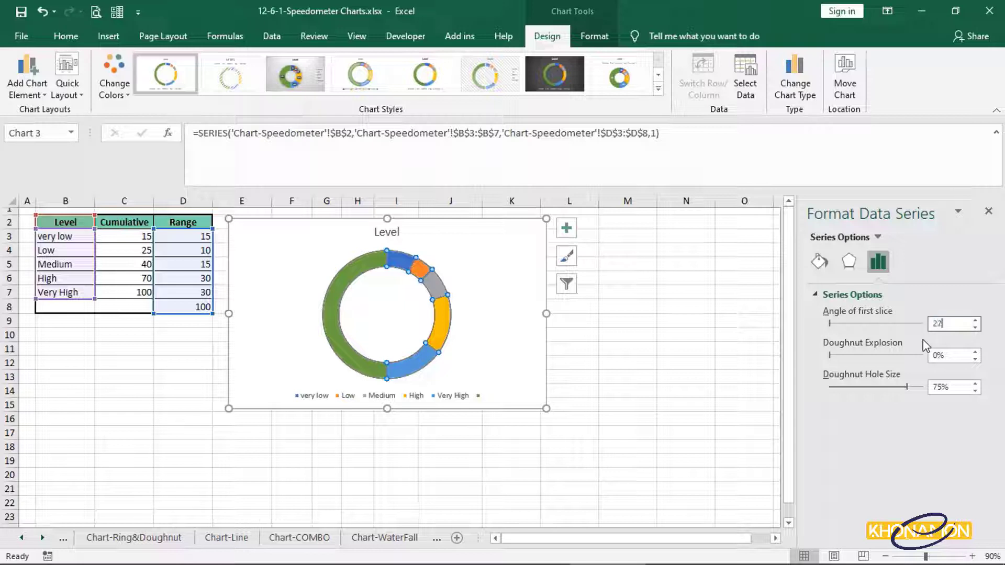
pyautogui.press('Return')
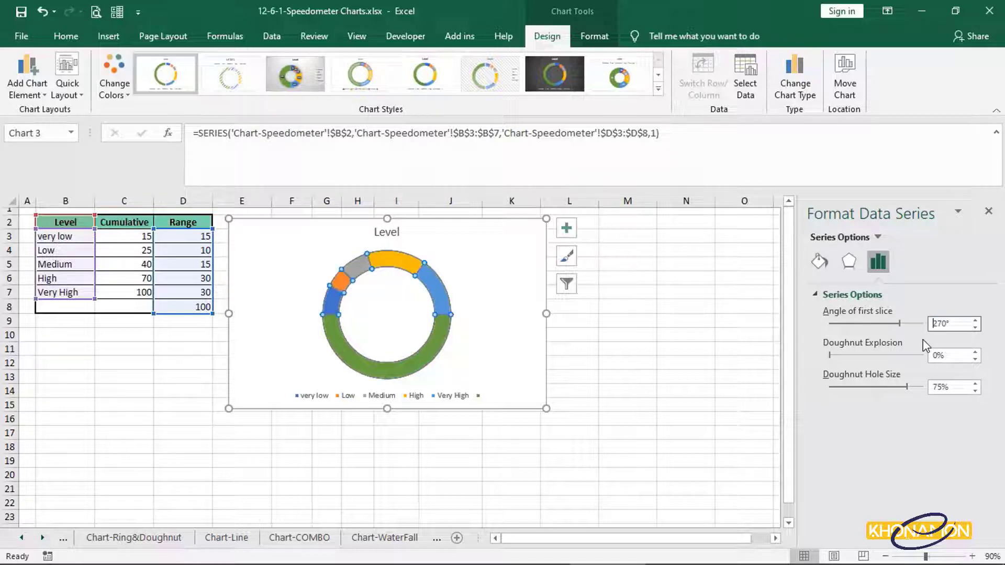
pyautogui.click(947, 387)
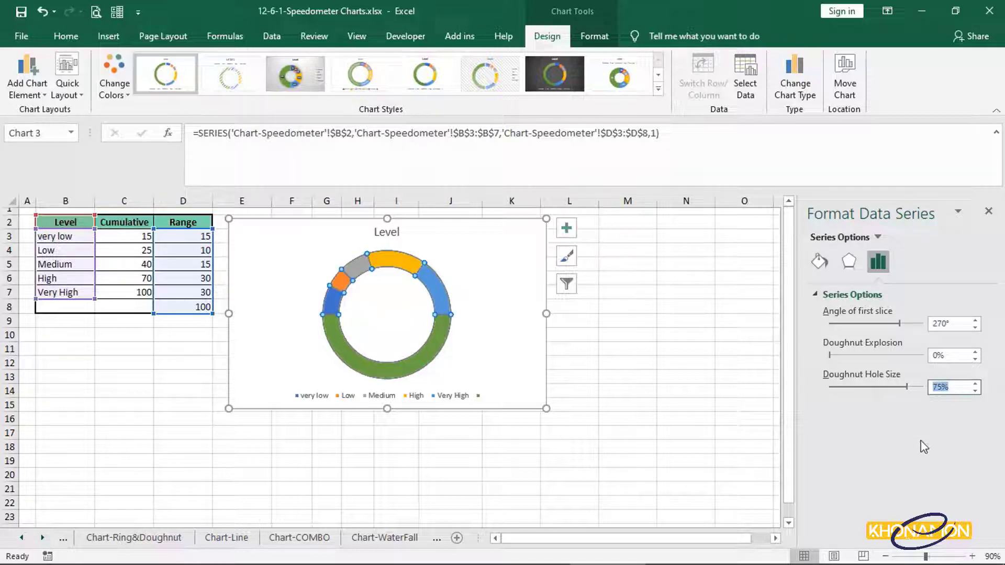
pyautogui.write('60')
pyautogui.press('Return')
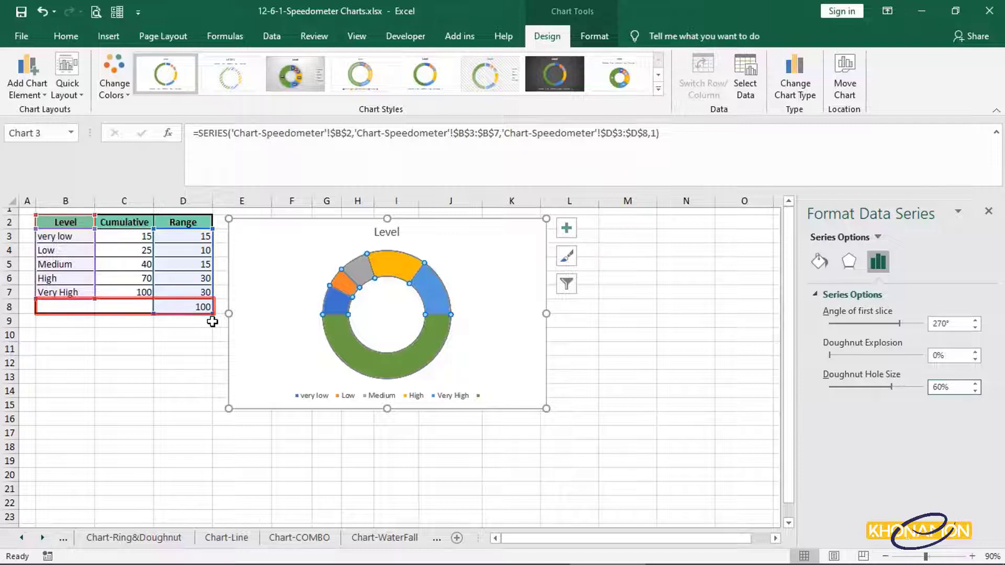
# Step: Give the large total slice in the lower half of the doughnut no fill
pyautogui.click(392, 367)
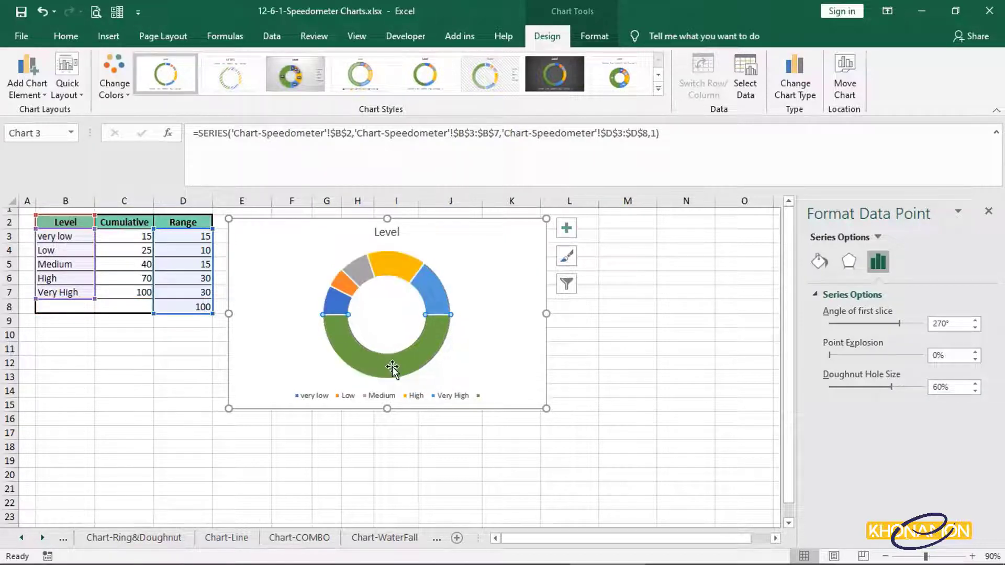
pyautogui.click(818, 260)
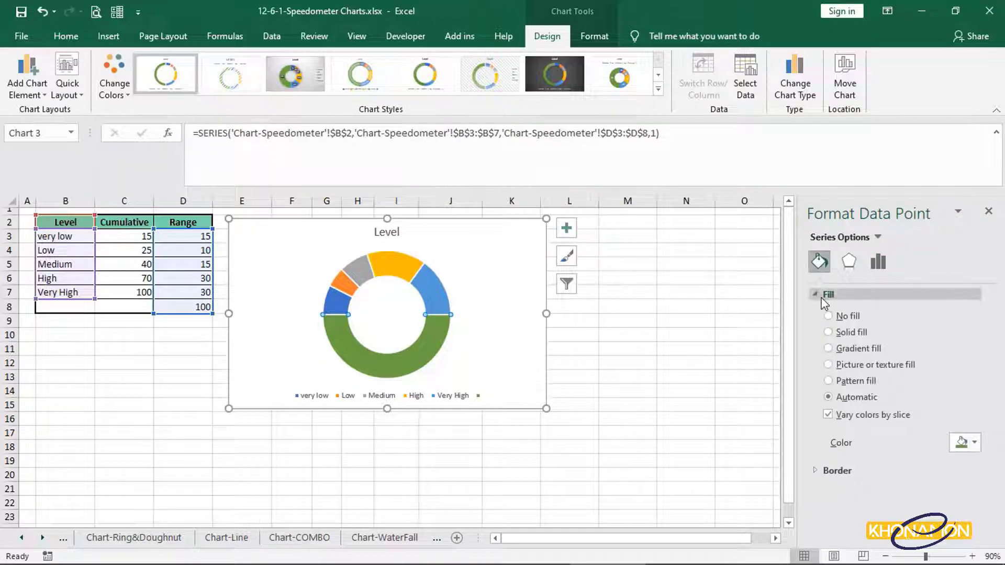
pyautogui.click(845, 317)
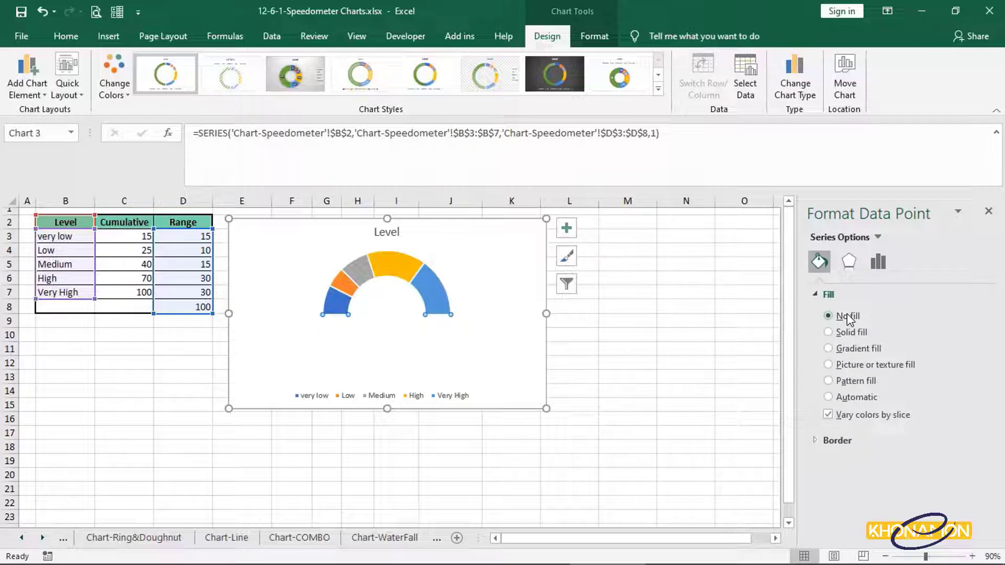
# Step: Enter the labels Pointer, Value, Size and End in cells B11 to B14 below the table
pyautogui.click(83, 346)
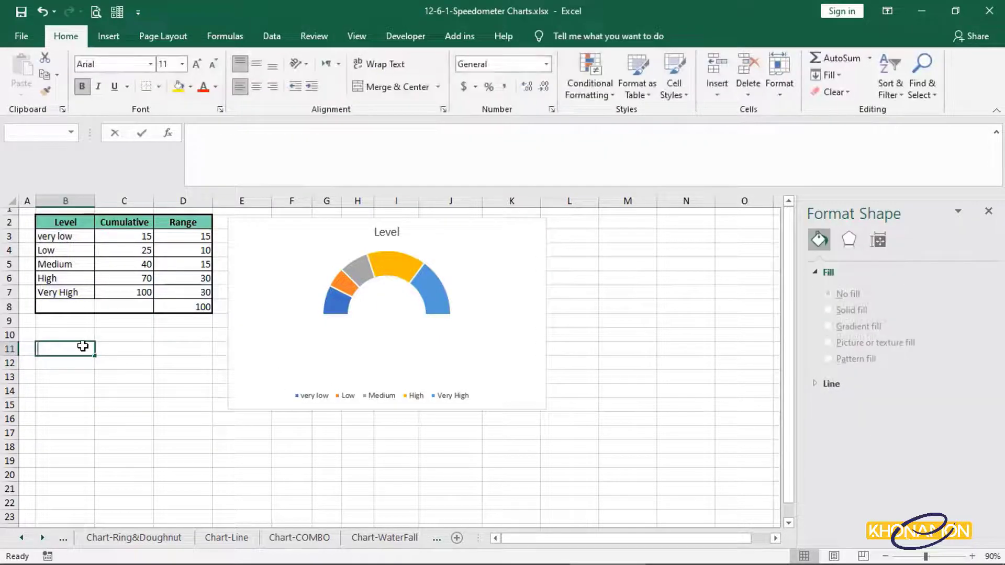
pyautogui.write('Pointer')
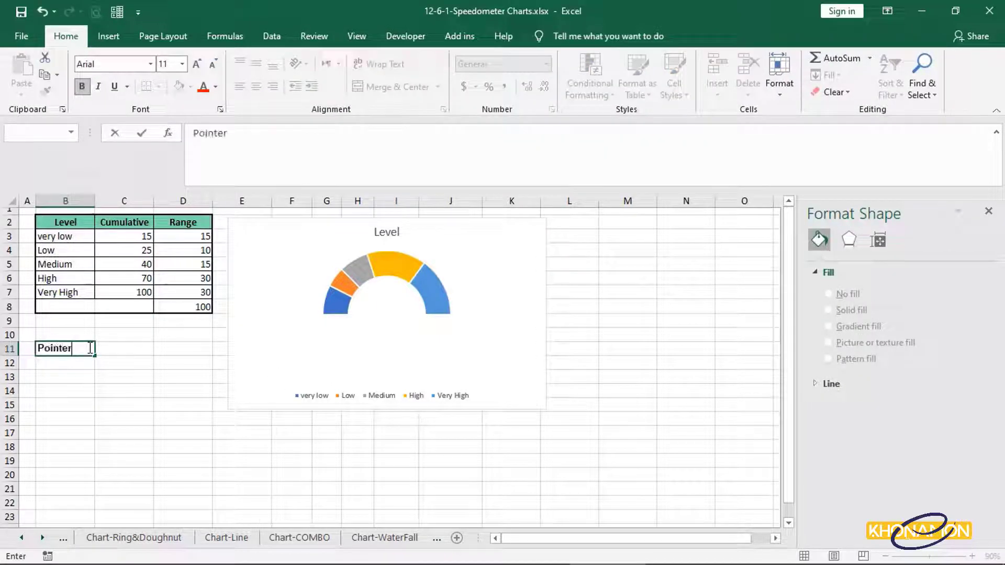
pyautogui.press('Return')
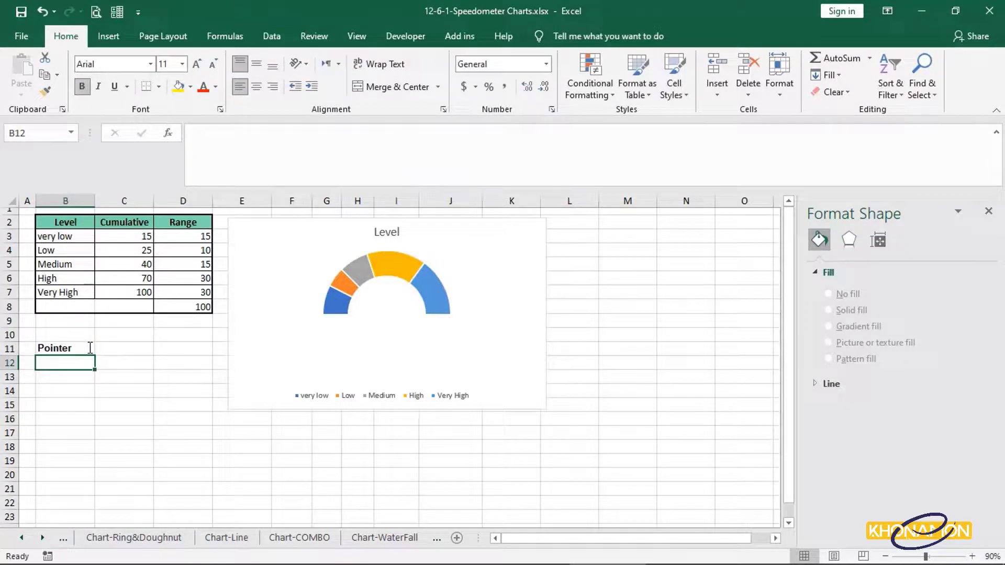
pyautogui.write('Va')
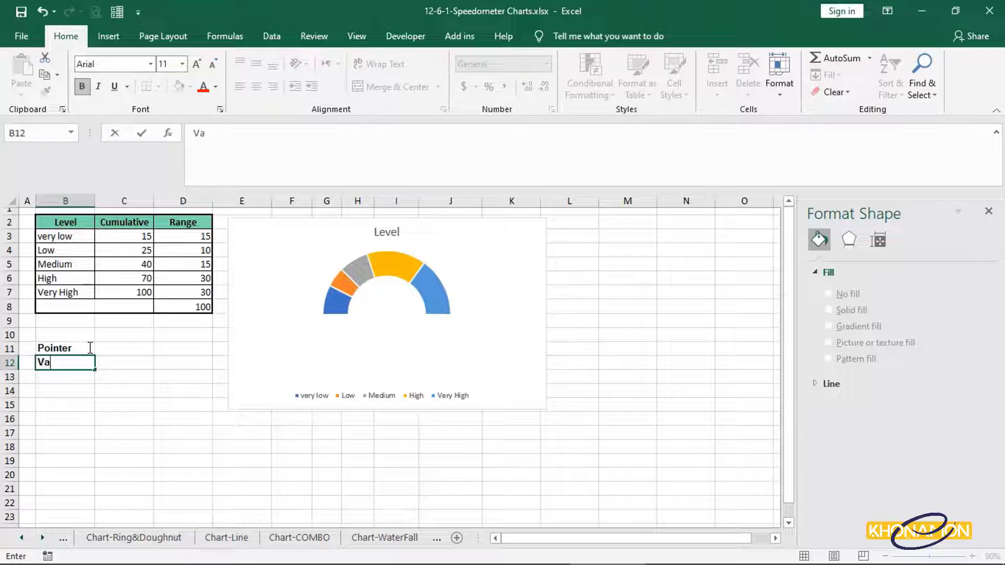
pyautogui.write('lue')
pyautogui.press('Return')
pyautogui.write('Si')
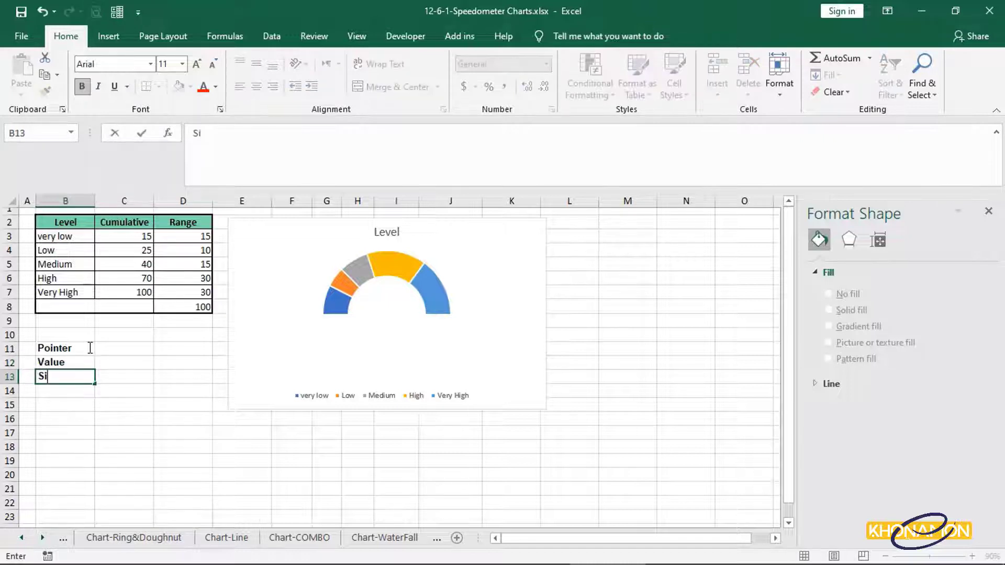
pyautogui.write('ze')
pyautogui.press('Return')
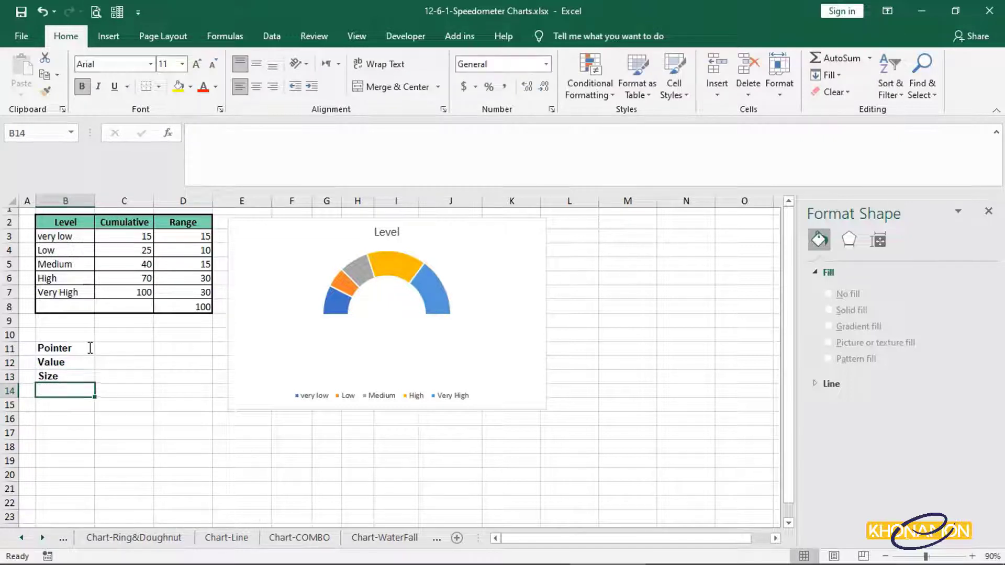
pyautogui.write('End')
pyautogui.press('Return')
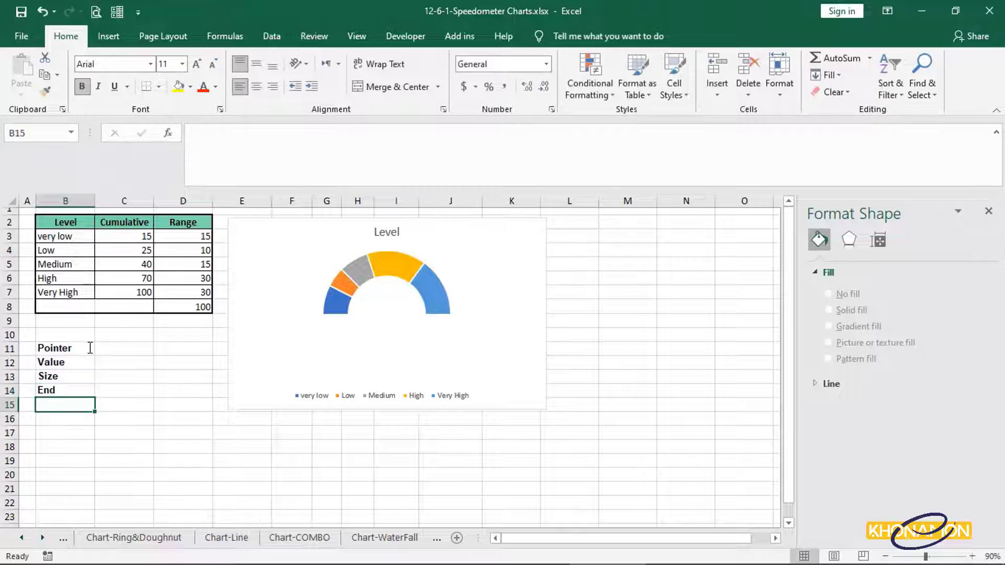
# Step: Enter a pointer size of 2 in C13 and a pointer value of 40 in C12
pyautogui.press('Up')
pyautogui.press('Up')
pyautogui.press('Right')
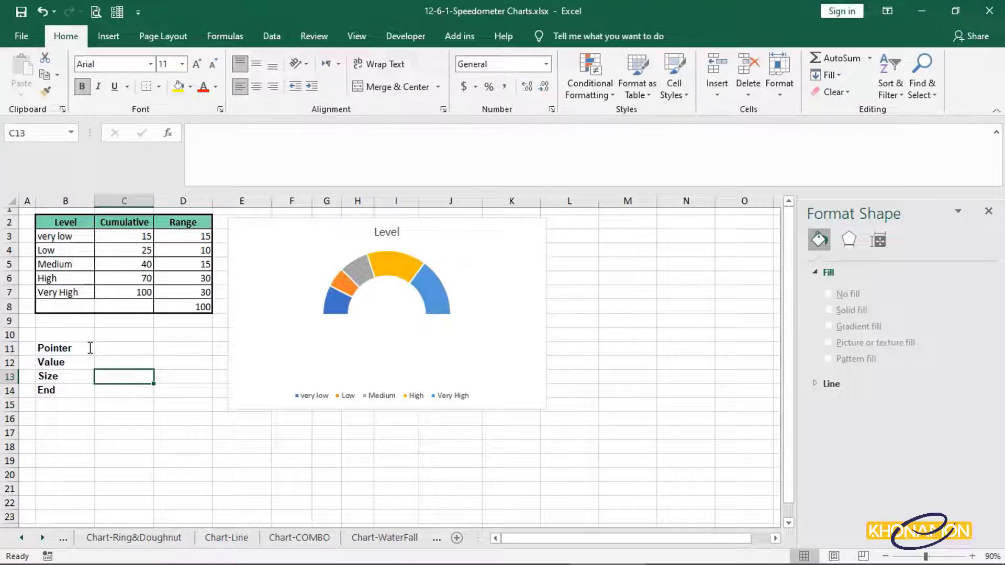
pyautogui.write('2')
pyautogui.press('Up')
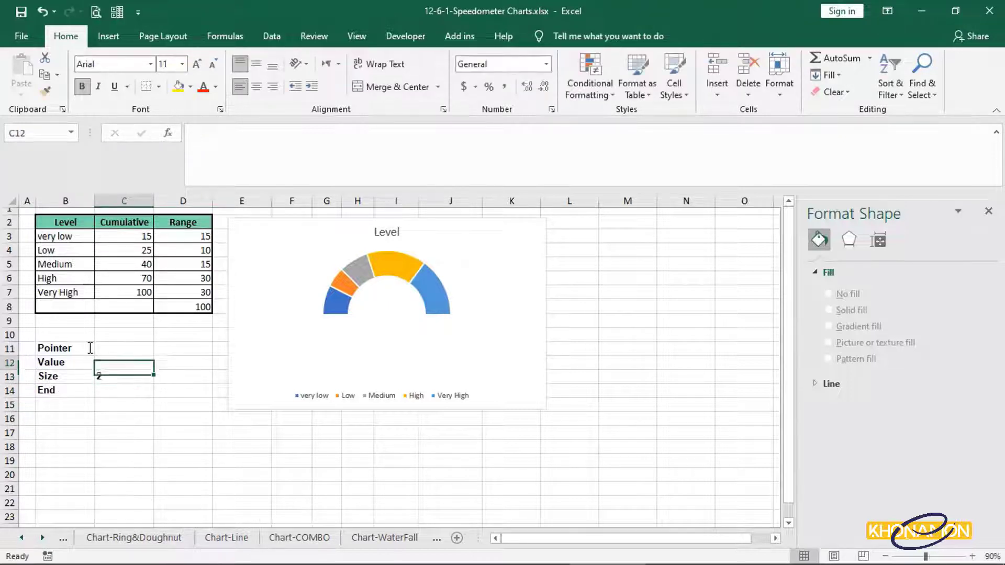
pyautogui.write('40')
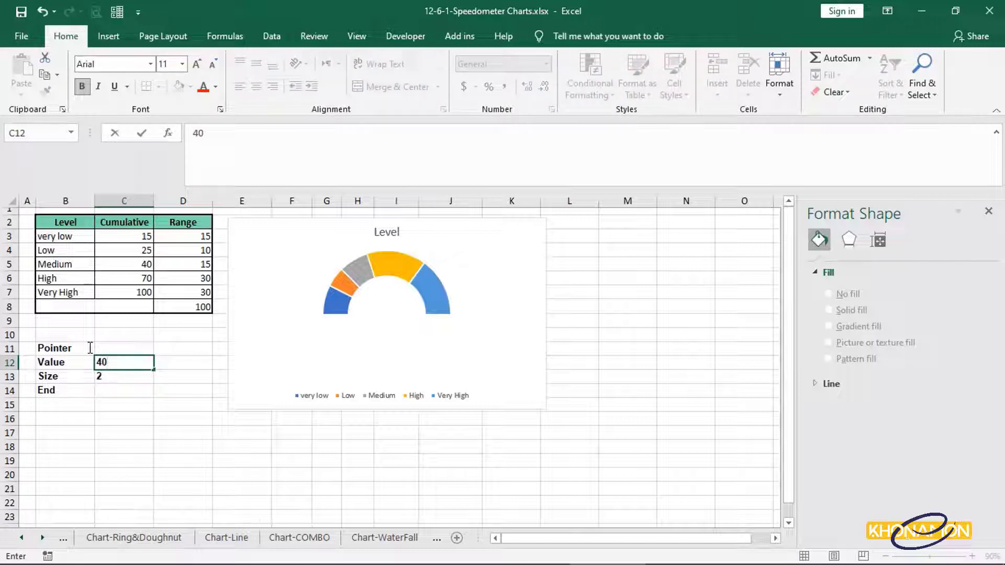
pyautogui.press('Return')
# Step: Calculate the pointer's End value in C14 with =SUM(D3:D8)-SUM(C12:C13)
pyautogui.press('Down')
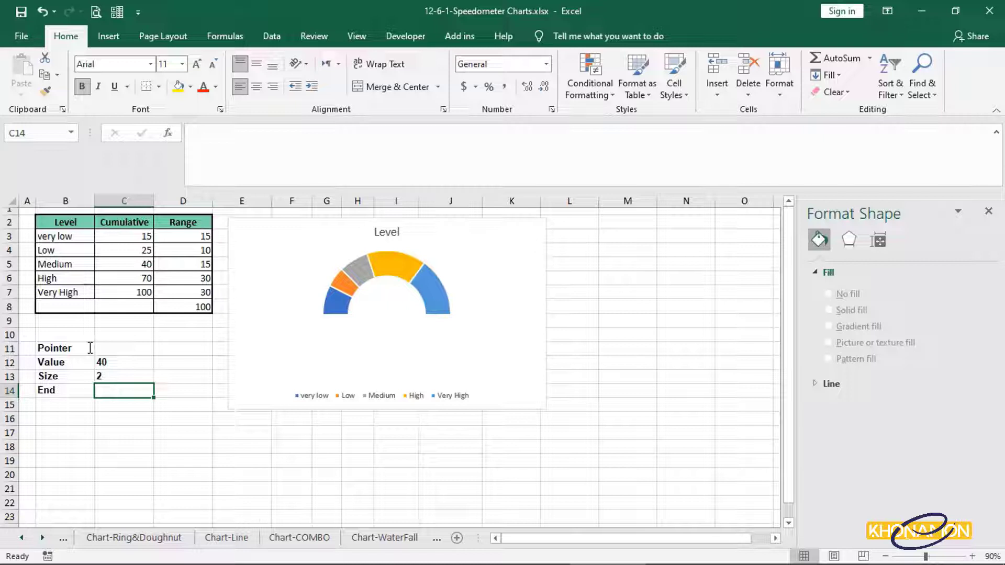
pyautogui.write('=sum')
pyautogui.doubleClick(119, 410)
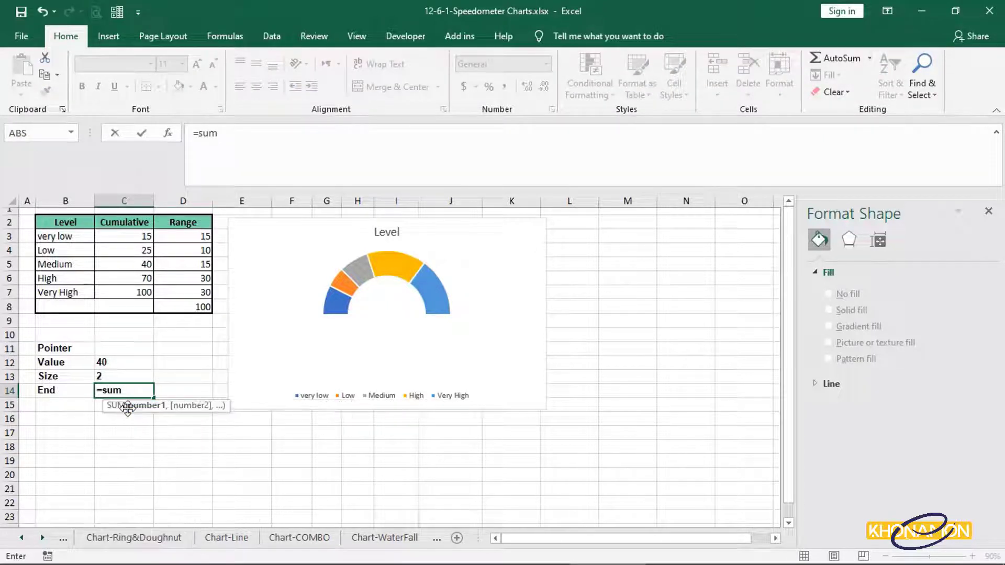
pyautogui.moveTo(180, 236); pyautogui.dragTo(189, 304)
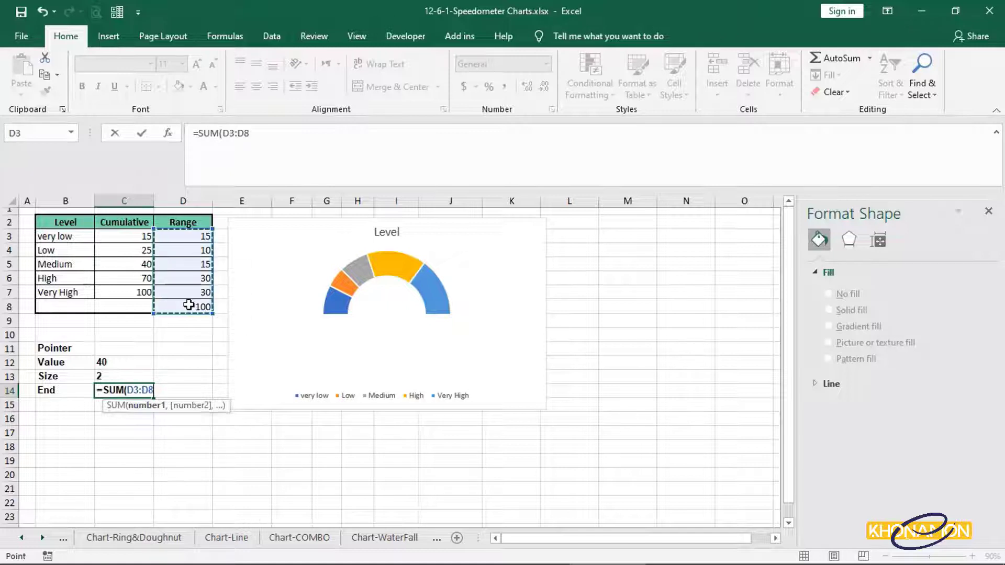
pyautogui.write(')-sum')
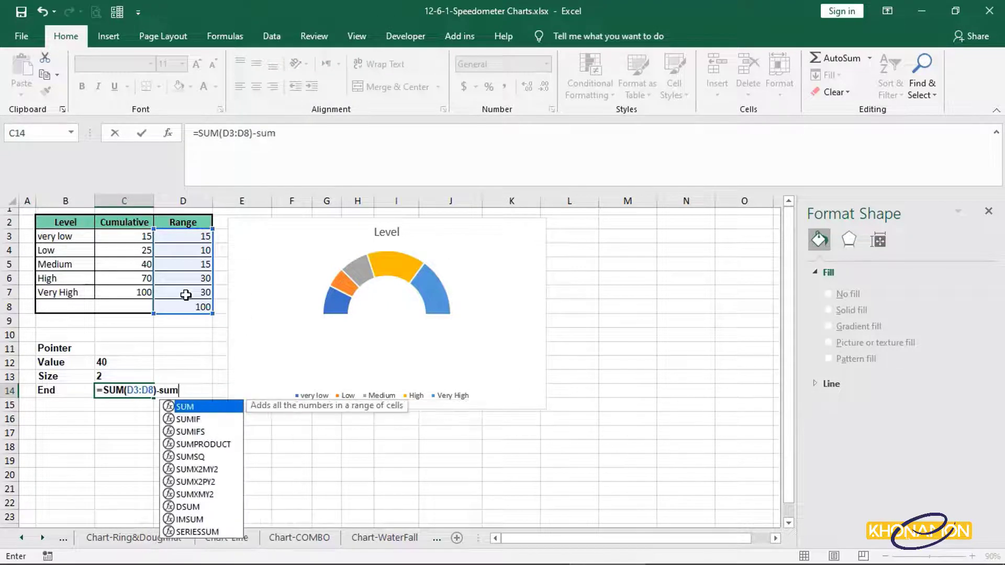
pyautogui.doubleClick(194, 407)
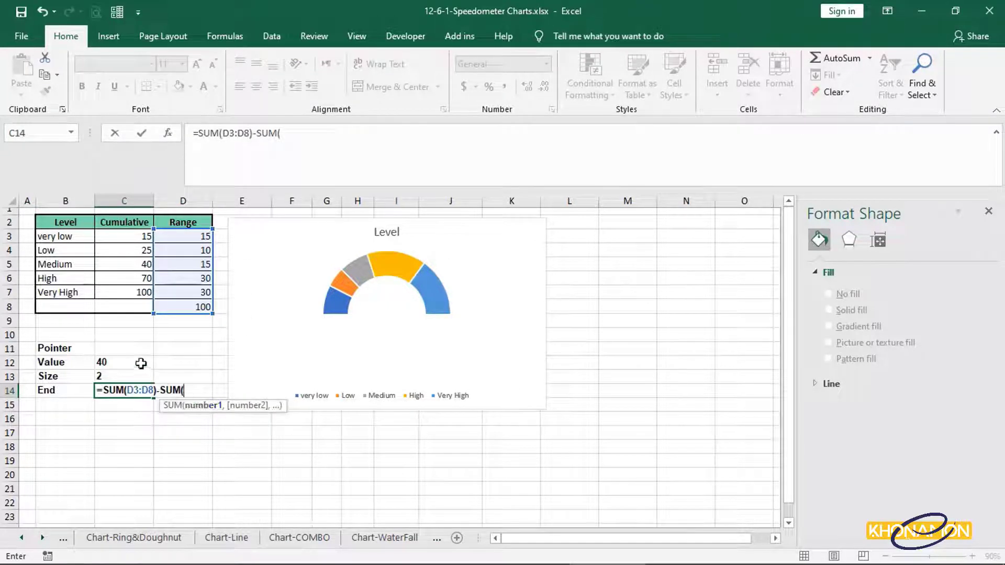
pyautogui.moveTo(139, 361); pyautogui.dragTo(139, 376)
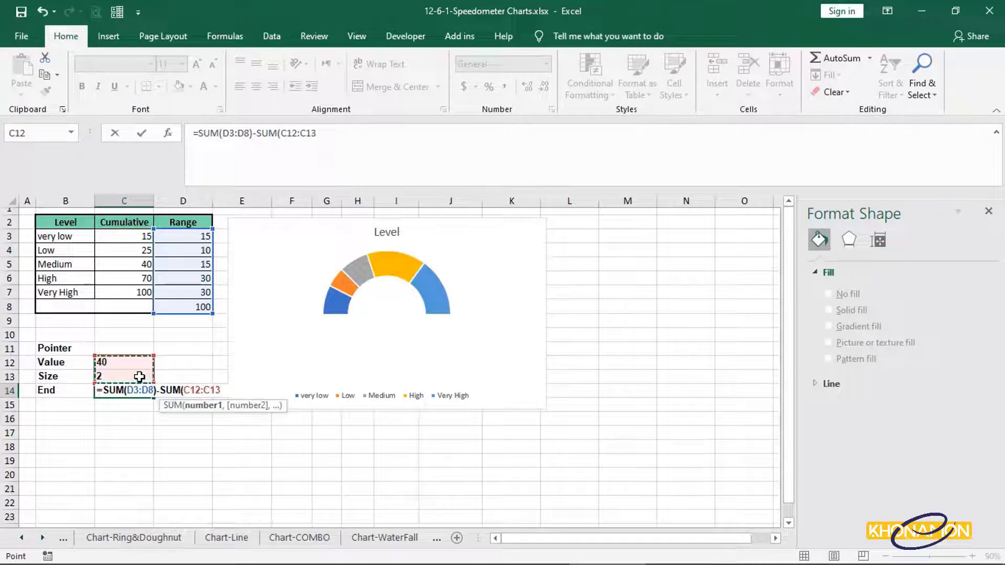
pyautogui.press('Return')
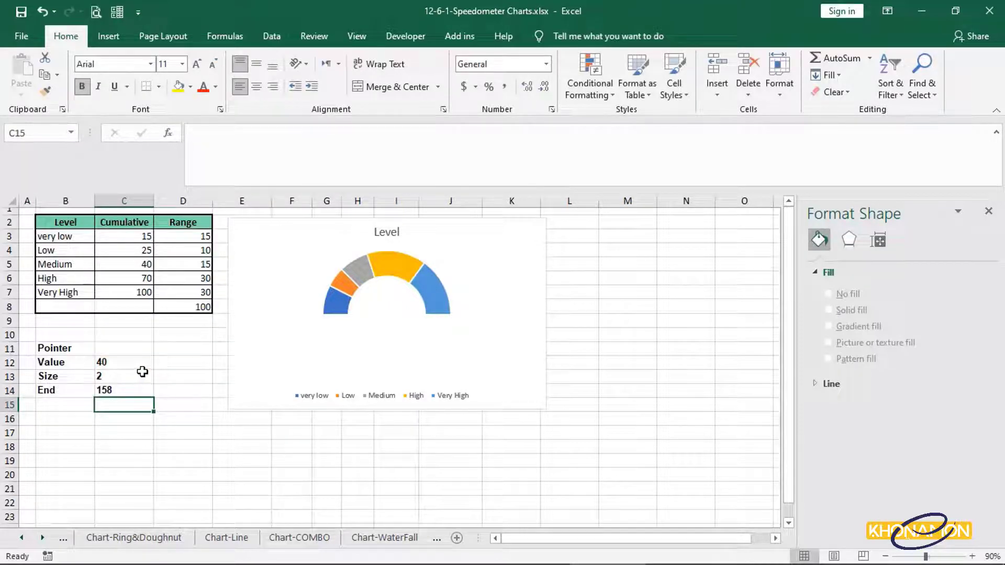
# Step: Add a second data series to the chart, named from the Pointer label in B11, with values C12:C14
pyautogui.rightClick(454, 343)
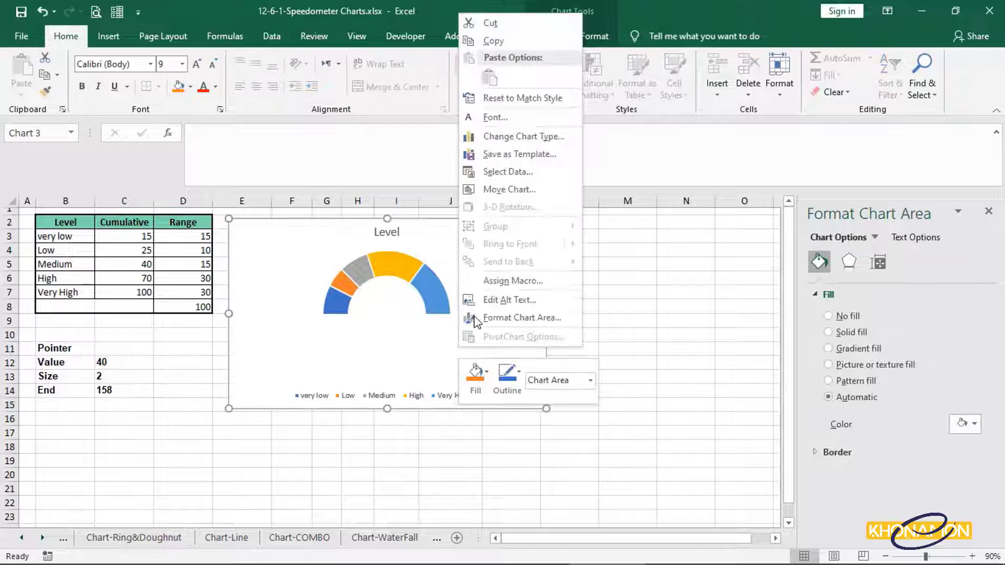
pyautogui.click(514, 175)
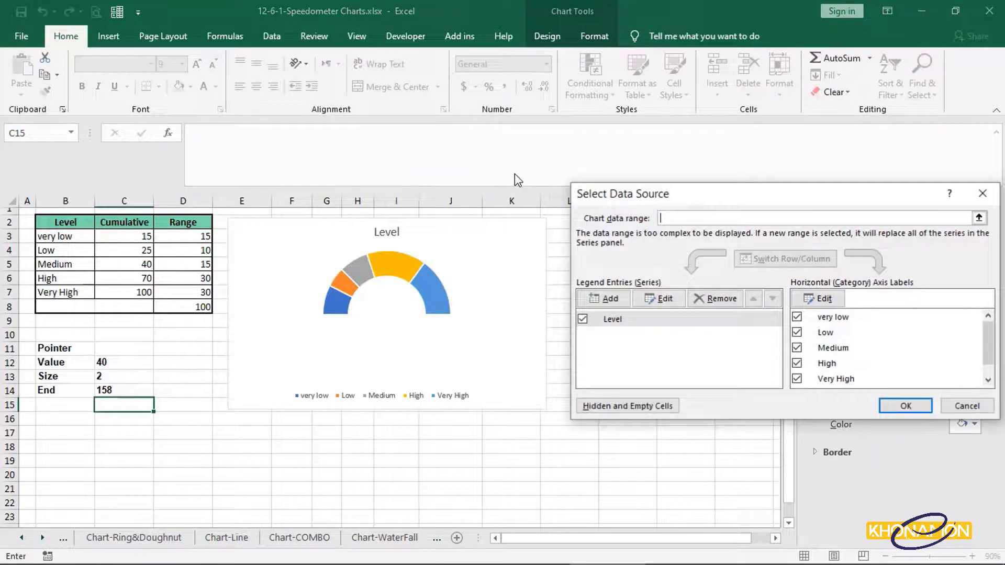
pyautogui.click(604, 298)
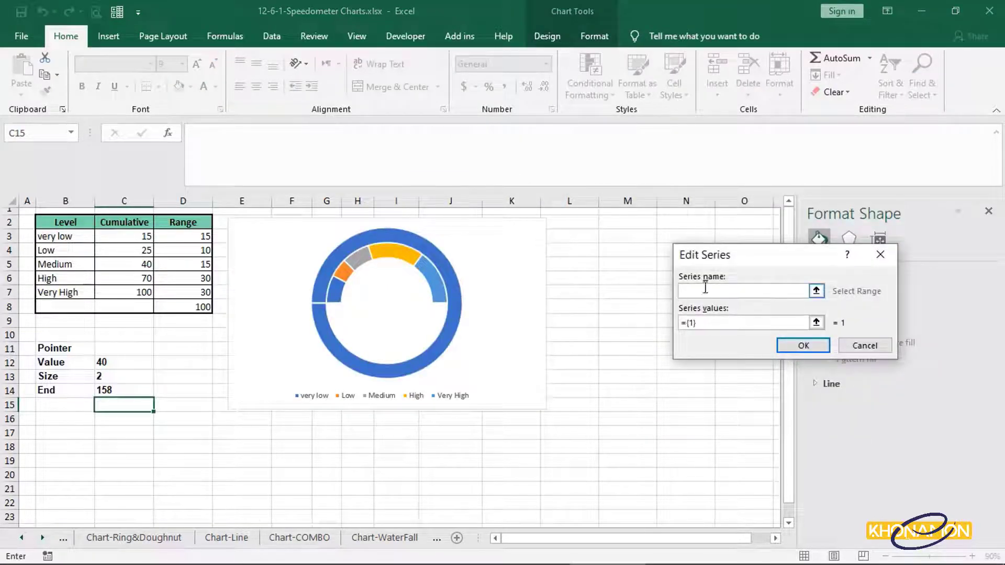
pyautogui.click(78, 348)
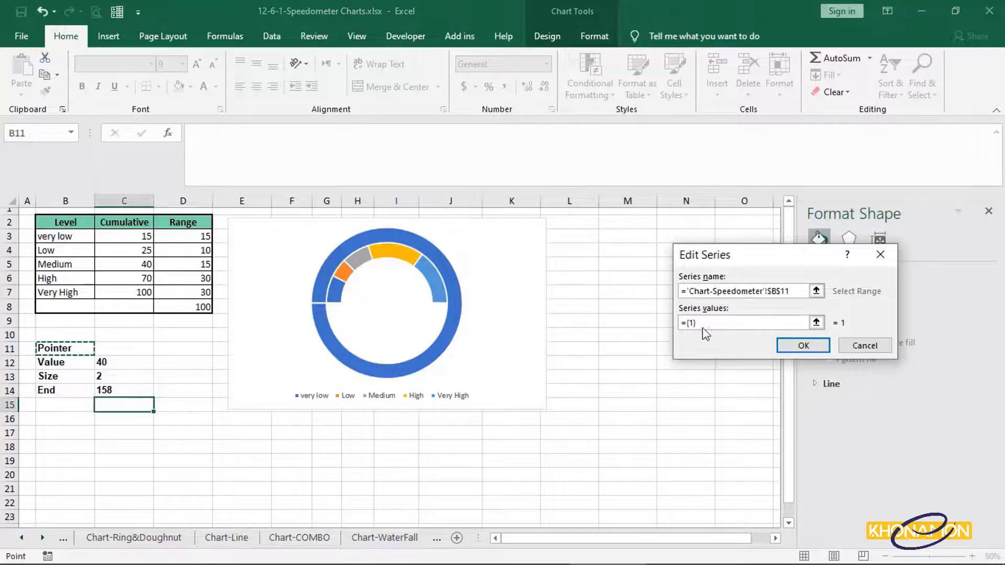
pyautogui.click(685, 324)
pyautogui.moveTo(675, 328); pyautogui.dragTo(673, 320)
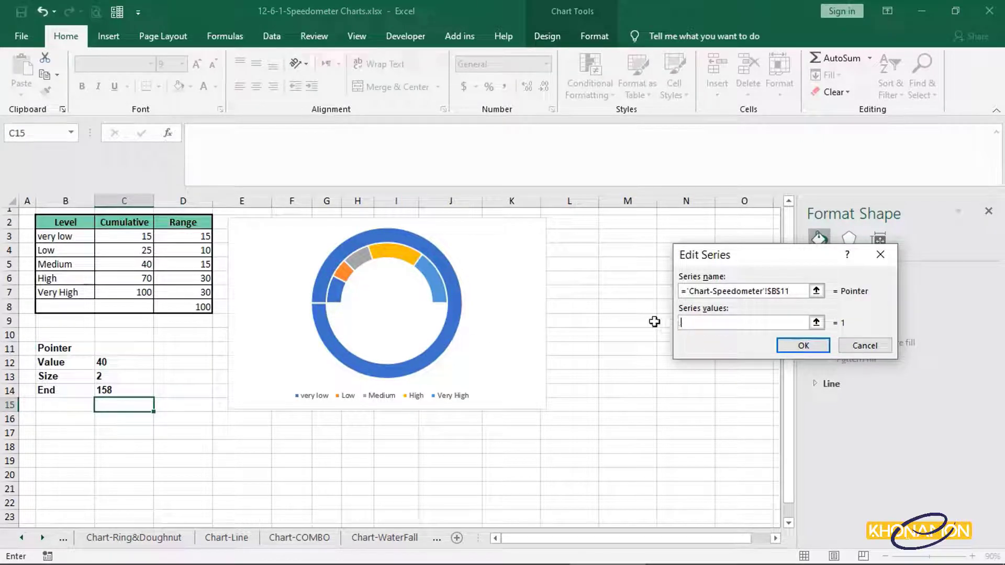
pyautogui.moveTo(123, 362); pyautogui.dragTo(140, 388)
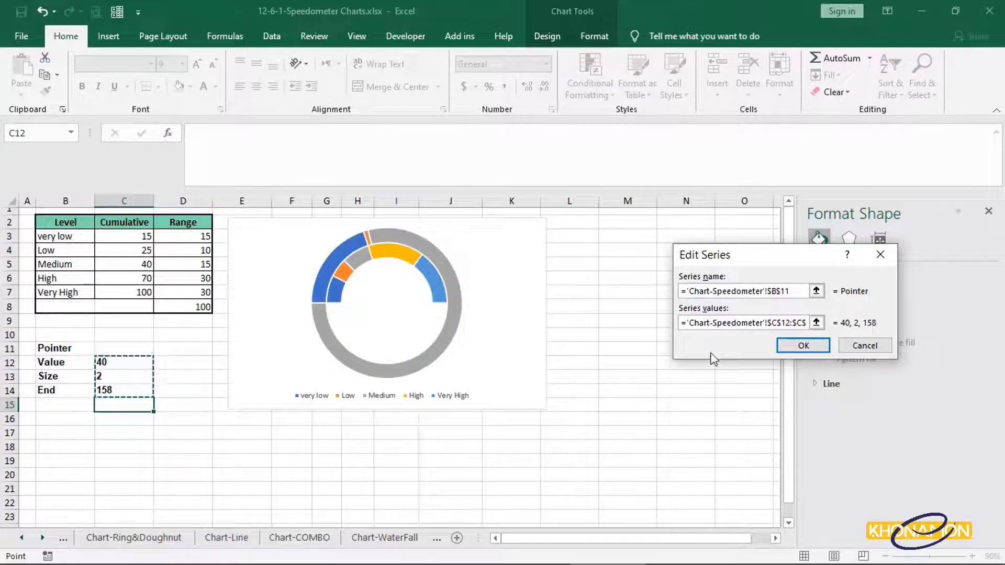
pyautogui.click(800, 347)
# Step: Set the Pointer series' category labels to cells C13, C12 and C14, in that order, and apply the data source changes
pyautogui.click(820, 298)
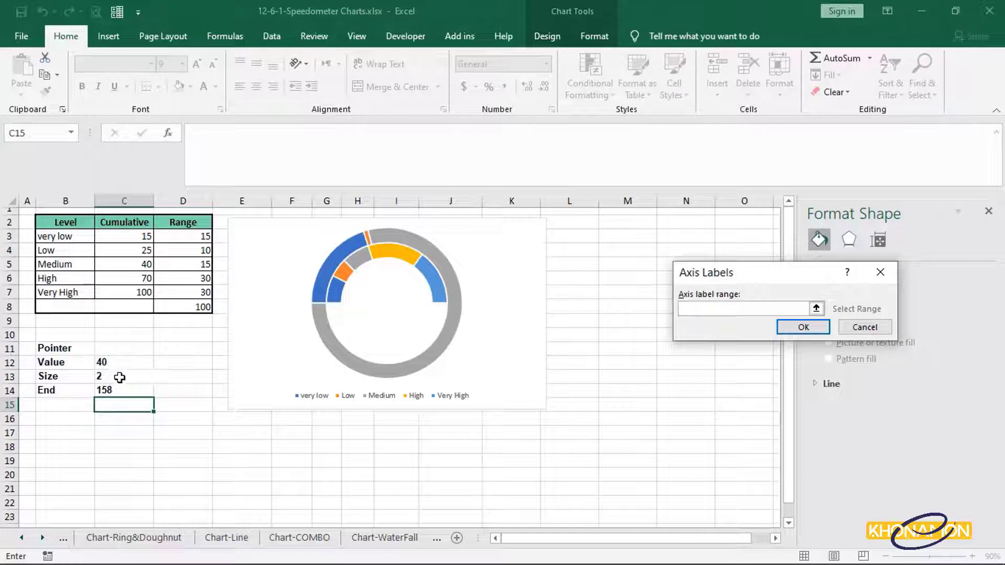
pyautogui.click(146, 376)
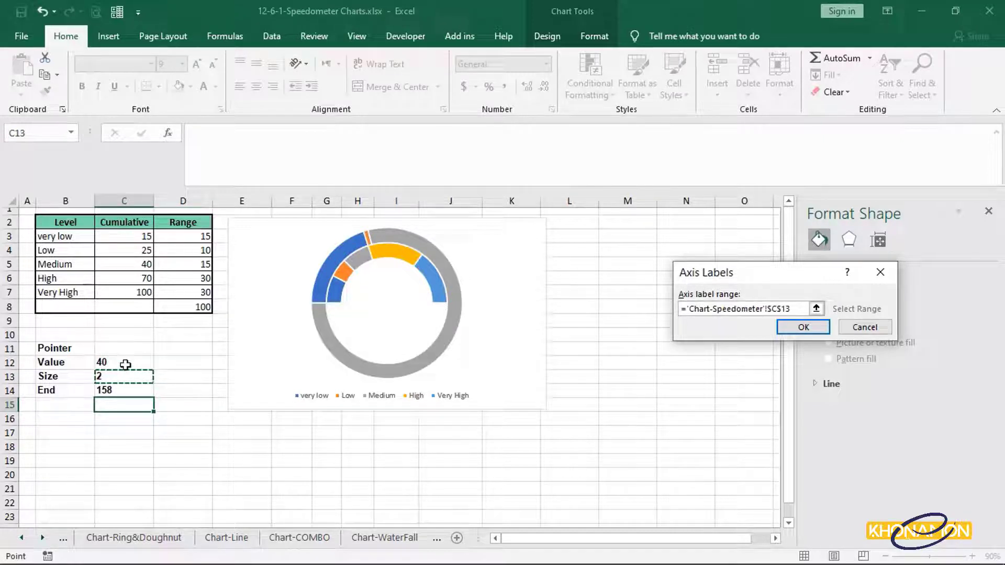
pyautogui.press('ctrl')
pyautogui.keyDown('ctrl'); pyautogui.click(126, 362); pyautogui.keyUp('ctrl')
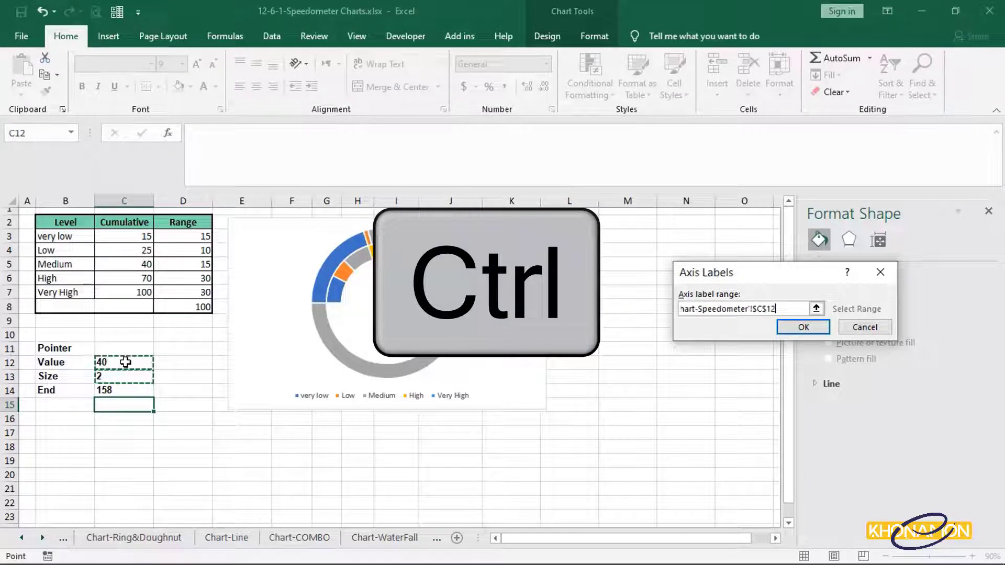
pyautogui.keyDown('ctrl'); pyautogui.click(132, 390); pyautogui.keyUp('ctrl')
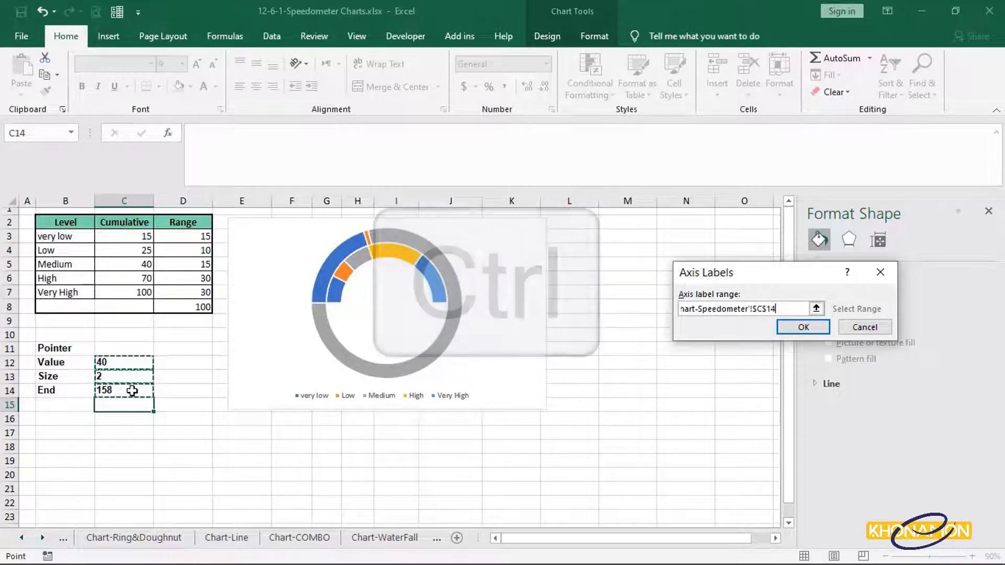
pyautogui.click(802, 327)
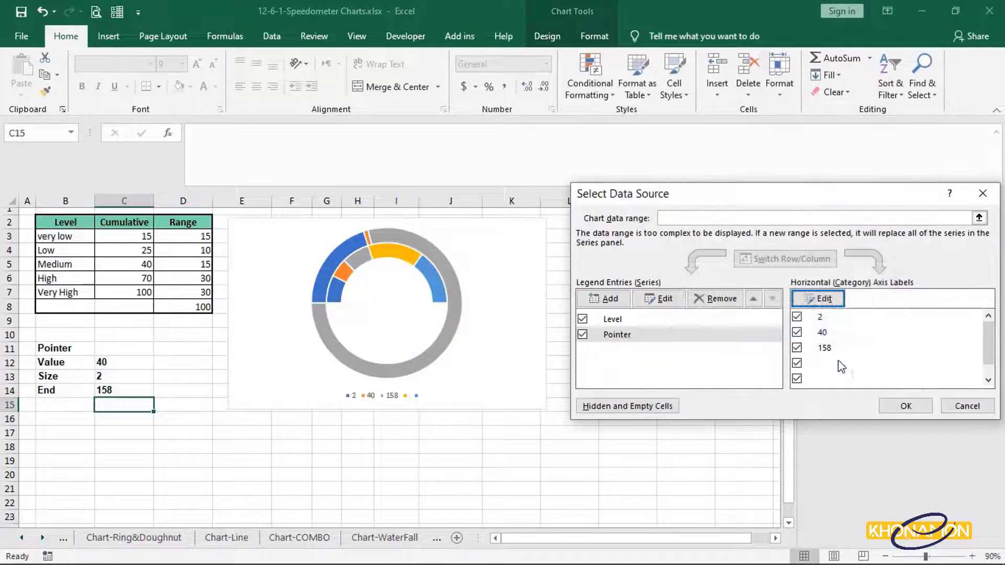
pyautogui.click(902, 406)
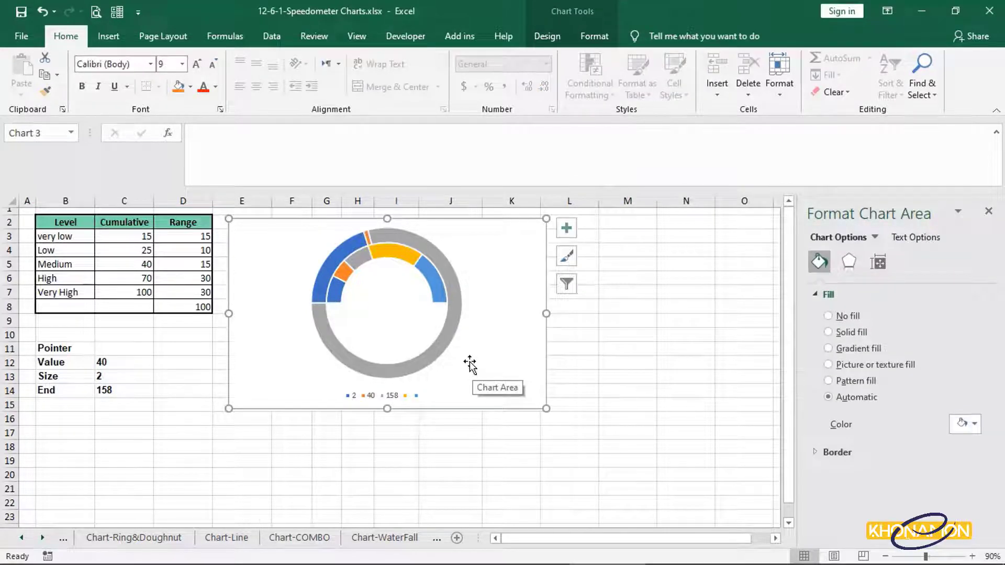
# Step: Change the Pointer series' chart type to Pie and plot it on the secondary axis, leaving Level as a doughnut
pyautogui.click(441, 344)
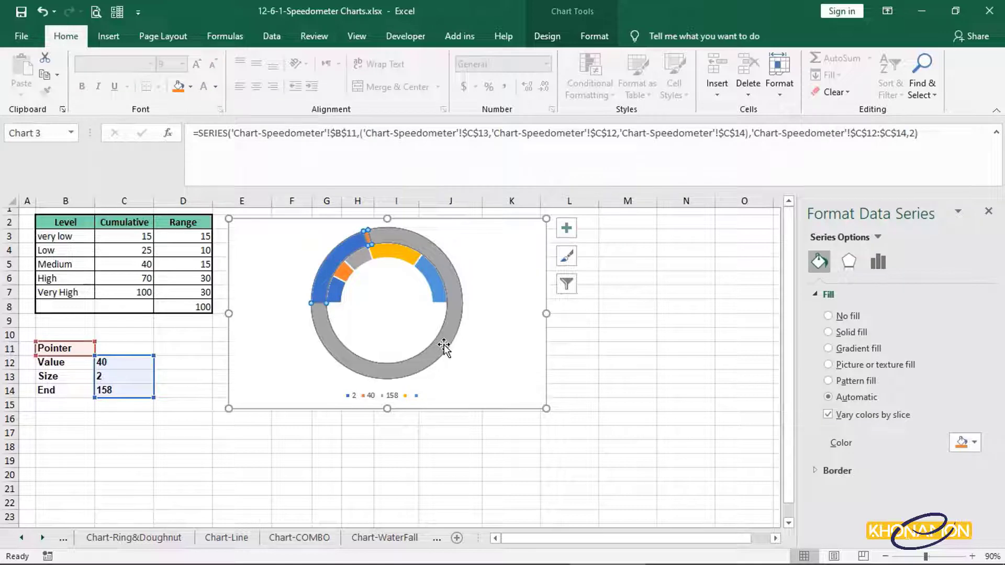
pyautogui.rightClick(442, 345)
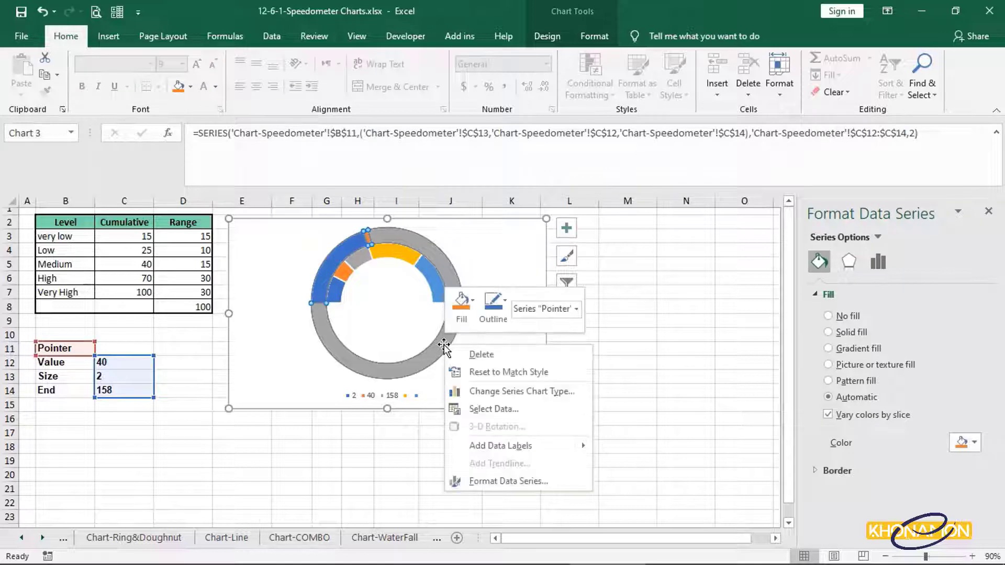
pyautogui.click(479, 393)
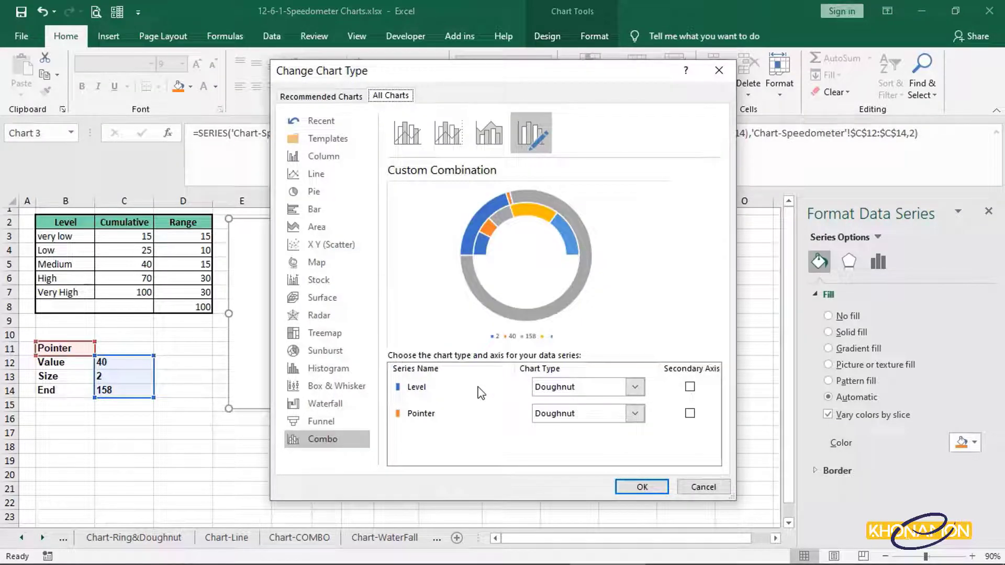
pyautogui.click(634, 413)
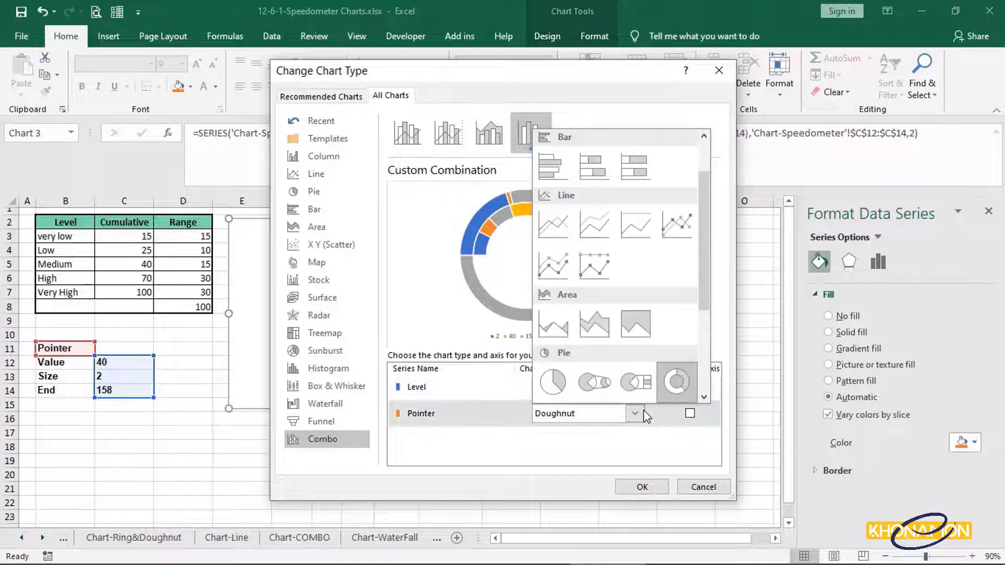
pyautogui.click(552, 384)
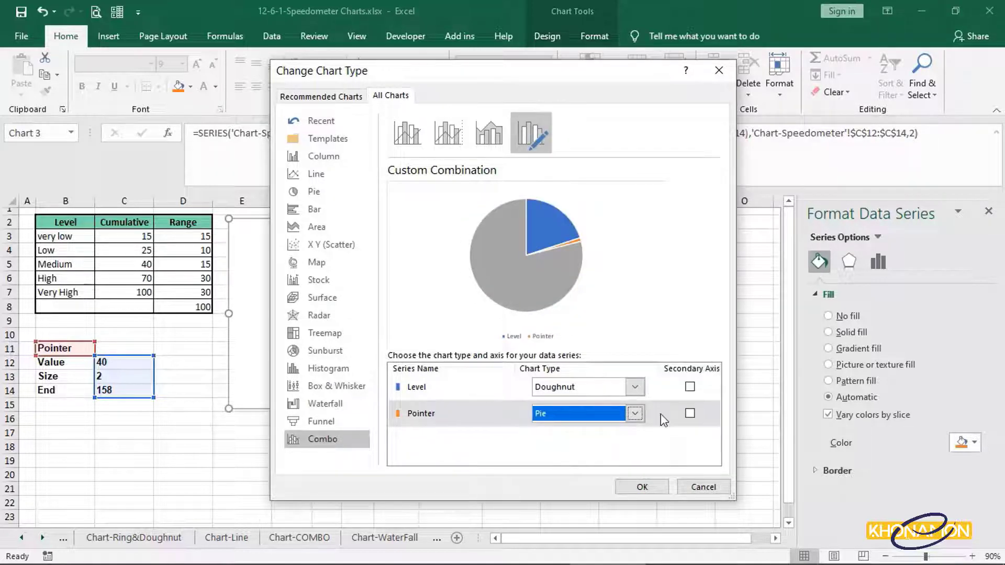
pyautogui.click(690, 413)
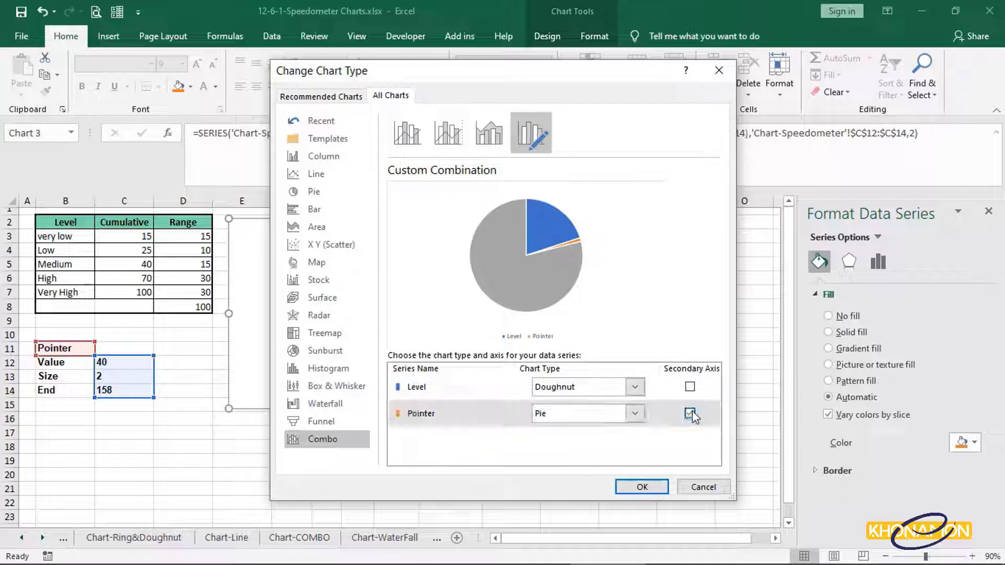
pyautogui.click(642, 486)
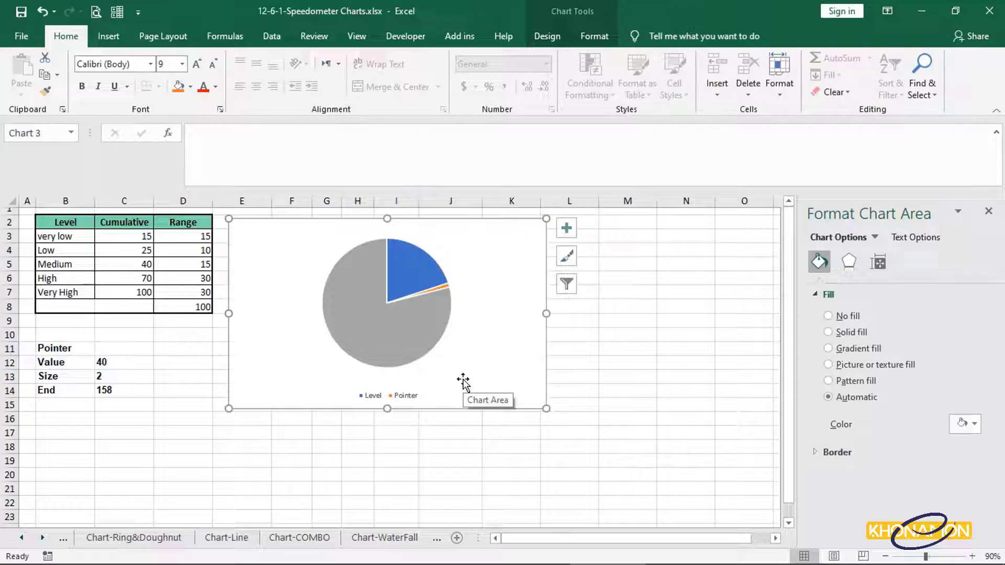
# Step: Set the Pointer pie's angle of first slice to 270°
pyautogui.click(421, 340)
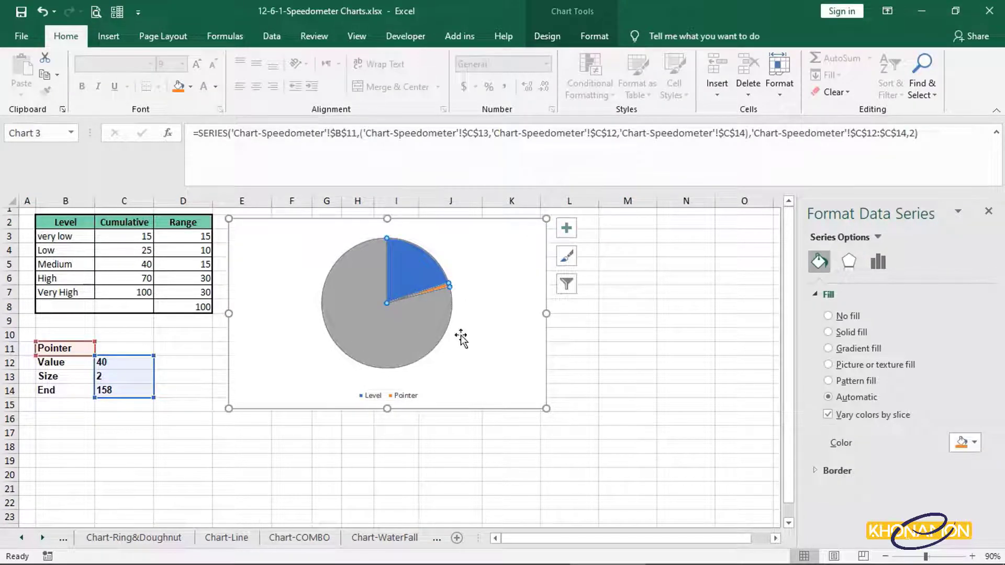
pyautogui.click(888, 265)
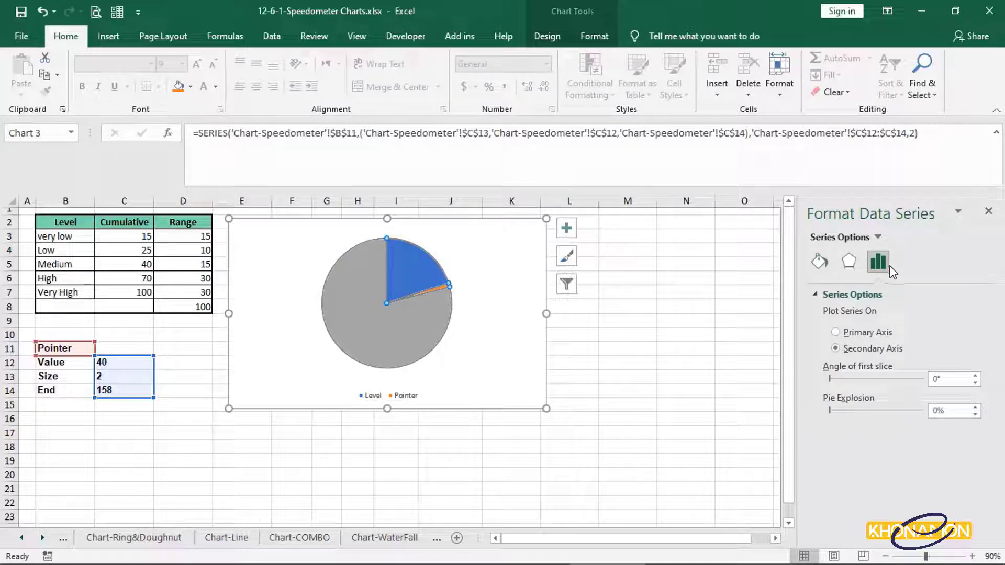
pyautogui.moveTo(955, 377); pyautogui.dragTo(931, 379)
pyautogui.write('270')
pyautogui.press('Return')
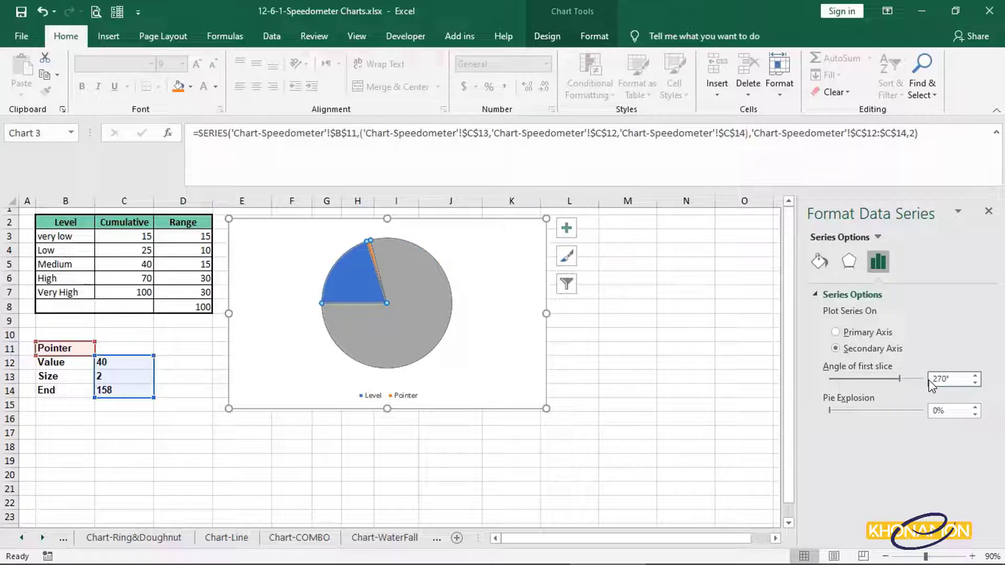
# Step: Remove the fill from the Pointer pie's large grey End slice and its blue Value slice
pyautogui.click(434, 295)
pyautogui.click(819, 261)
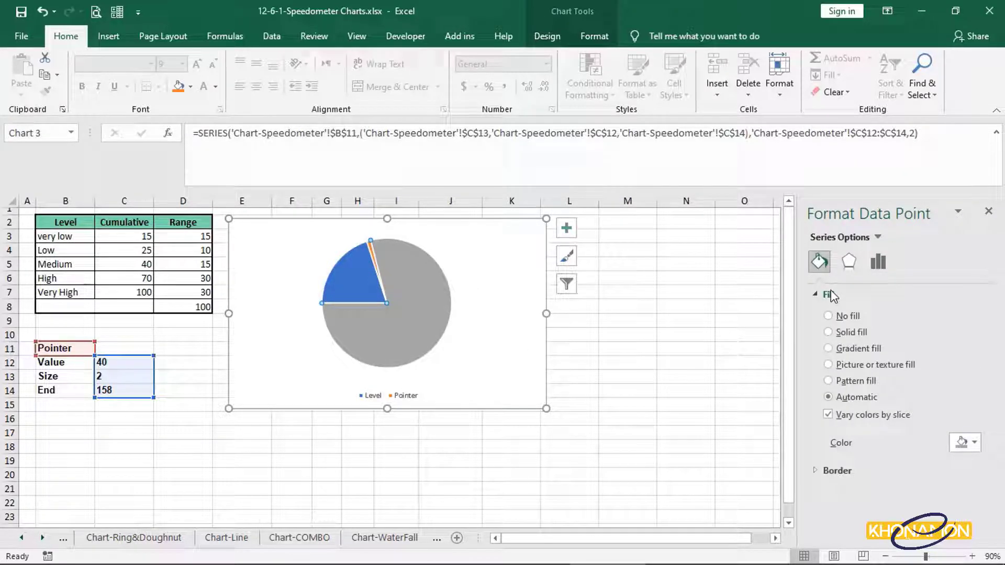
pyautogui.click(841, 315)
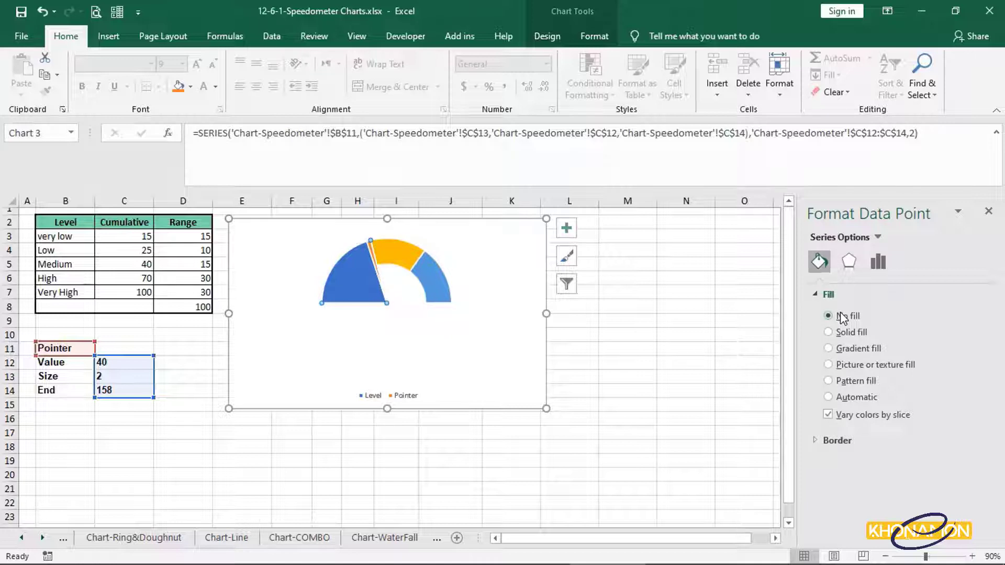
pyautogui.click(360, 272)
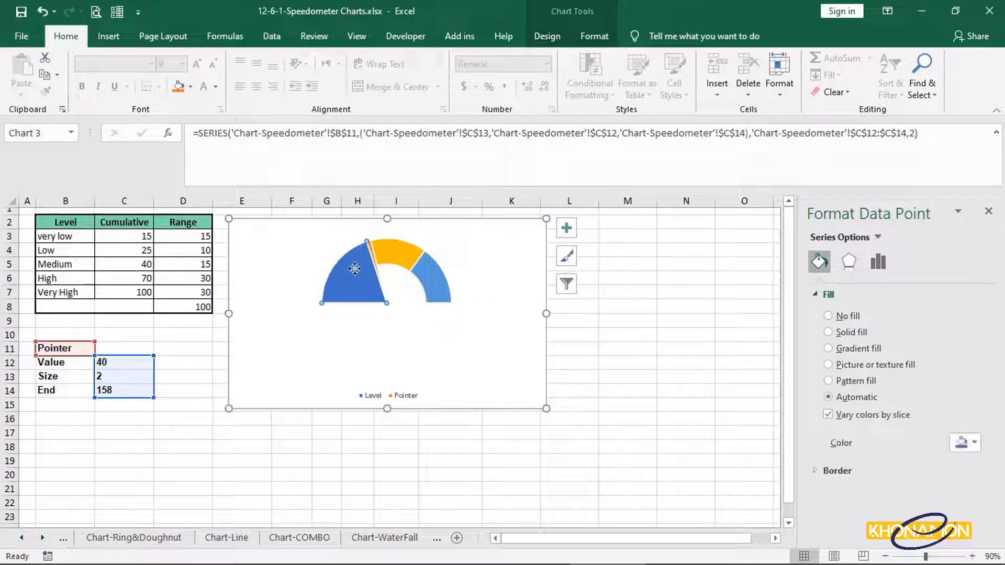
pyautogui.click(852, 317)
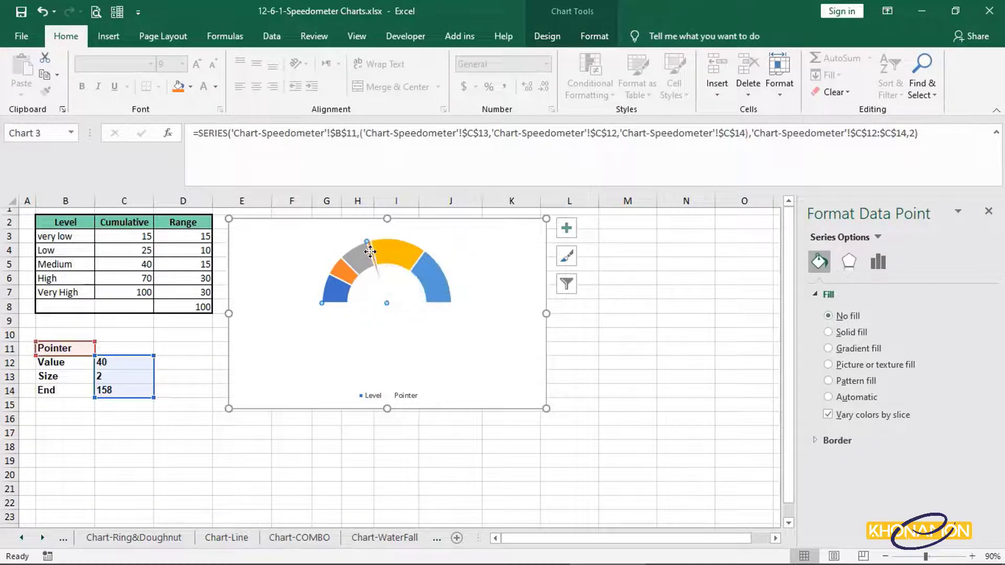
# Step: Fill the thin pointer slice of the pie with solid black
pyautogui.click(377, 269)
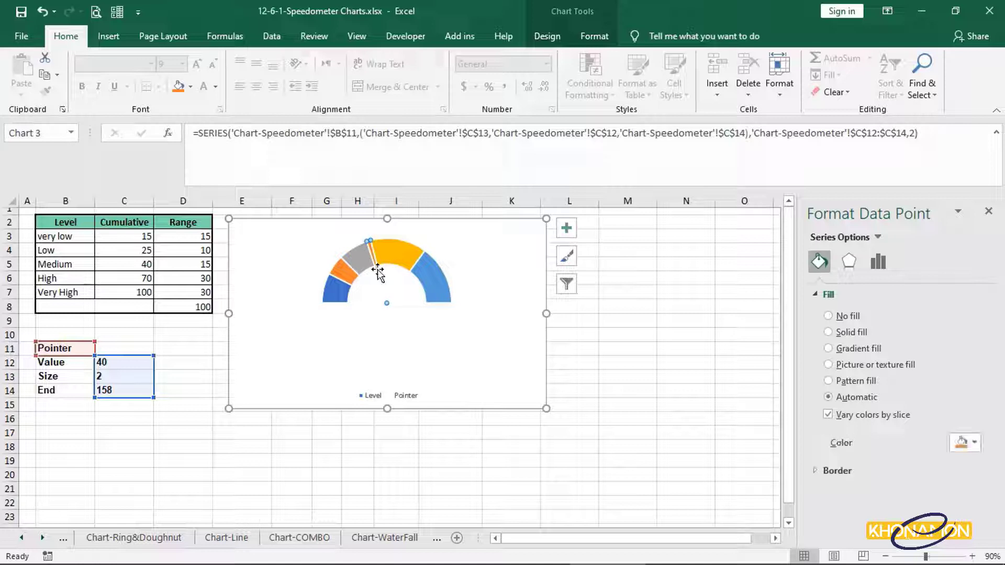
pyautogui.click(974, 444)
pyautogui.click(896, 299)
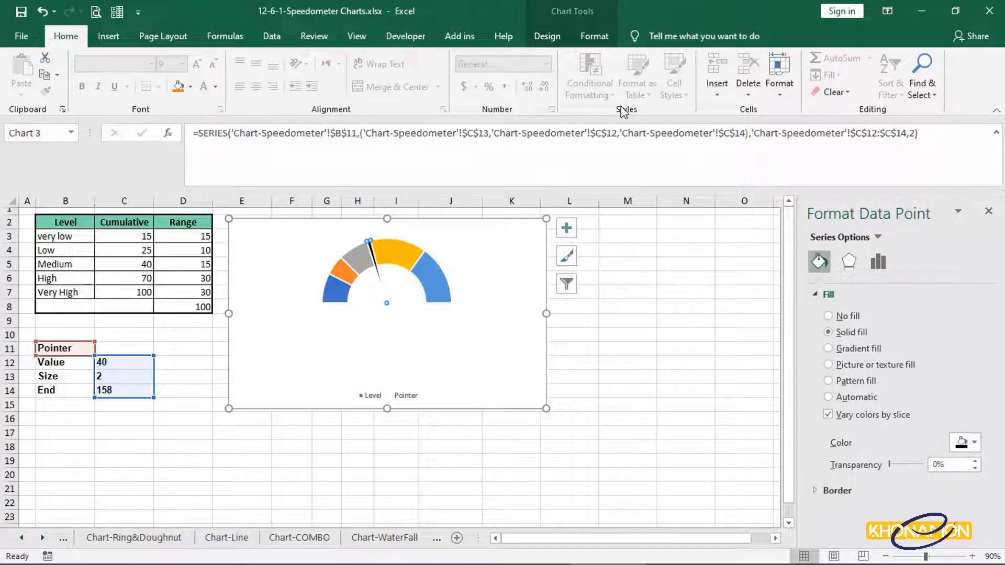
# Step: Add a data label to the black pointer slice, positioned at Outside End
pyautogui.click(547, 35)
pyautogui.click(45, 68)
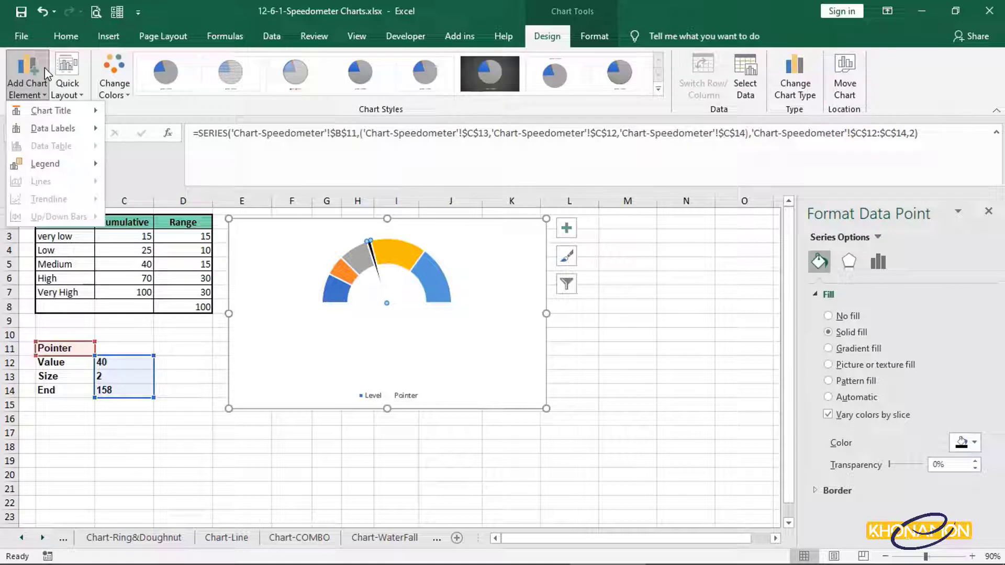
pyautogui.moveTo(58, 128)
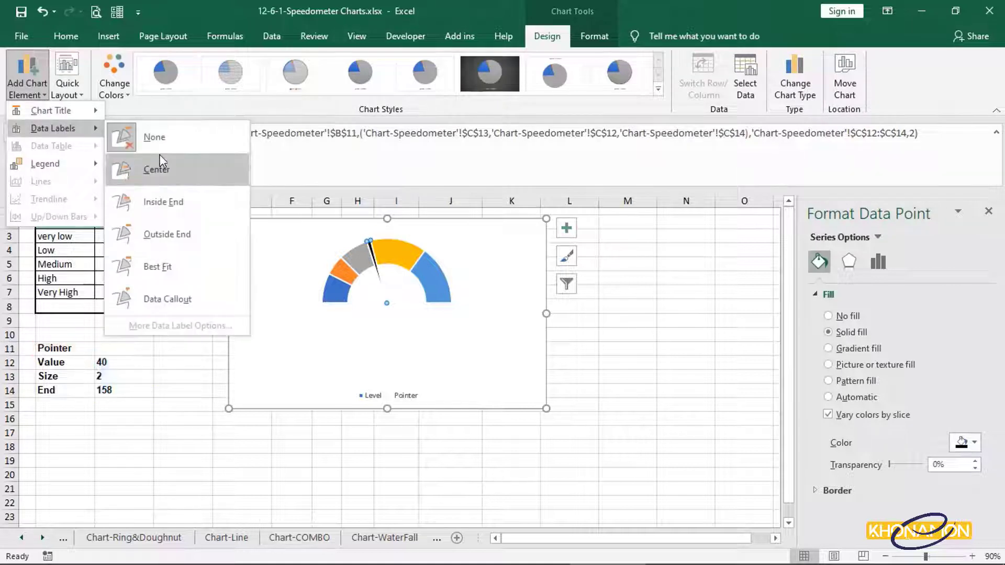
pyautogui.click(172, 232)
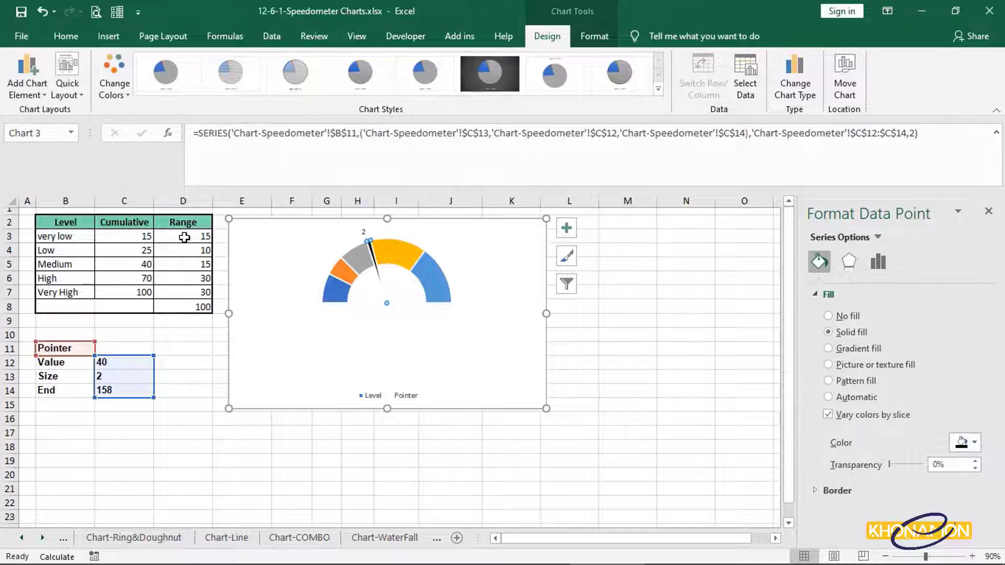
# Step: Make the Pointer series' data labels contain only the category name, with Value switched off
pyautogui.click(364, 231)
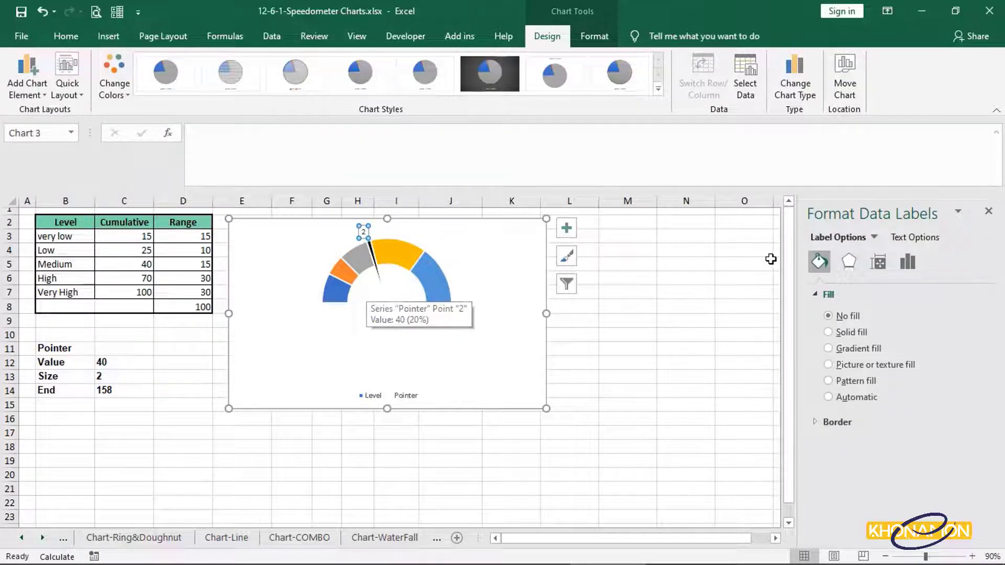
pyautogui.click(908, 263)
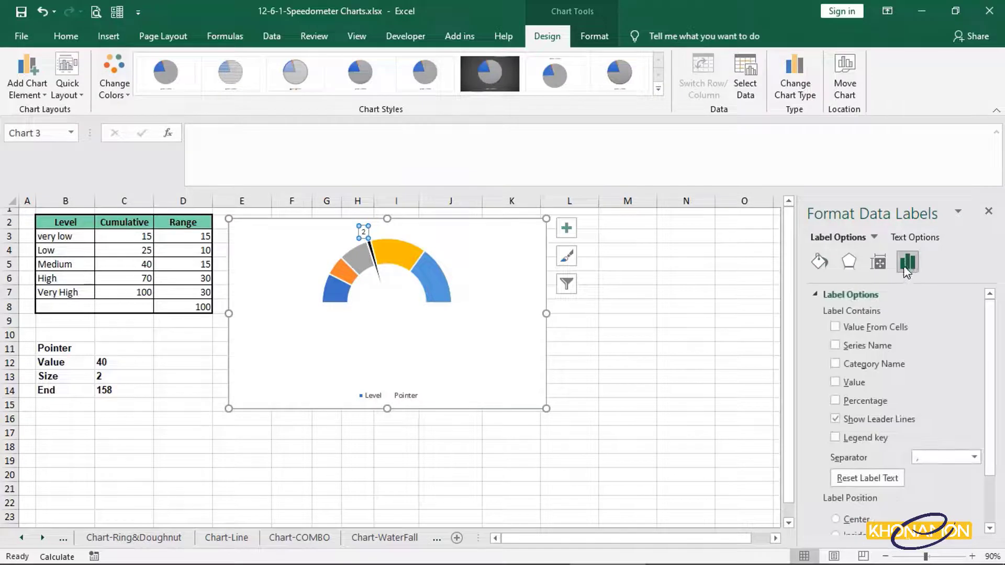
pyautogui.click(852, 364)
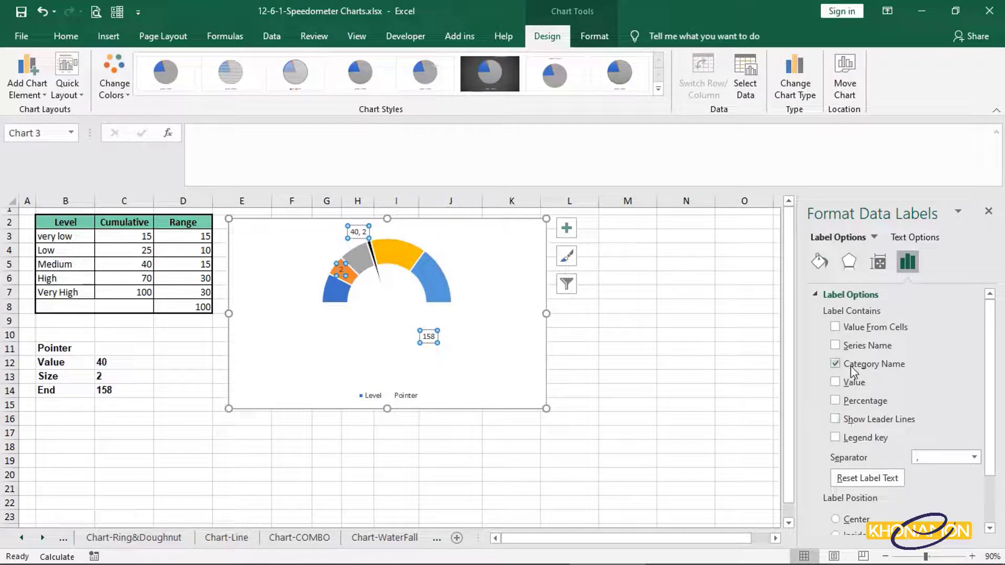
pyautogui.click(851, 383)
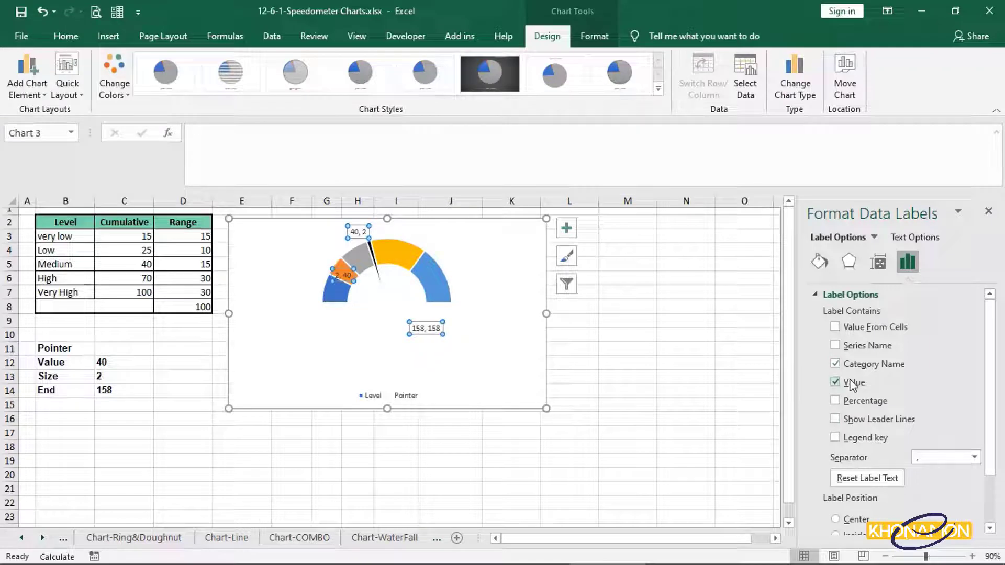
pyautogui.click(851, 383)
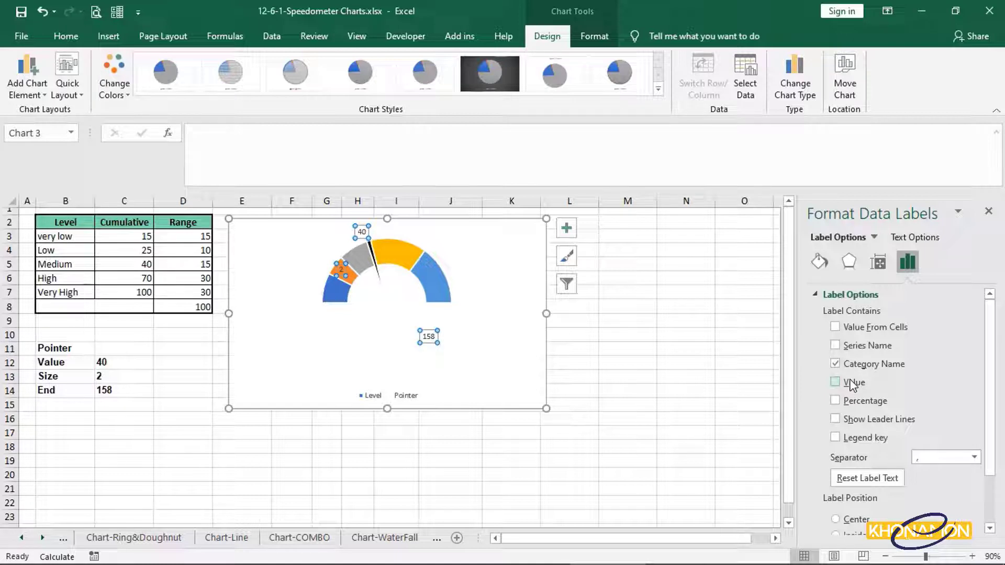
# Step: Delete the surplus 158 and 2 data labels from the Pointer series
pyautogui.click(429, 336)
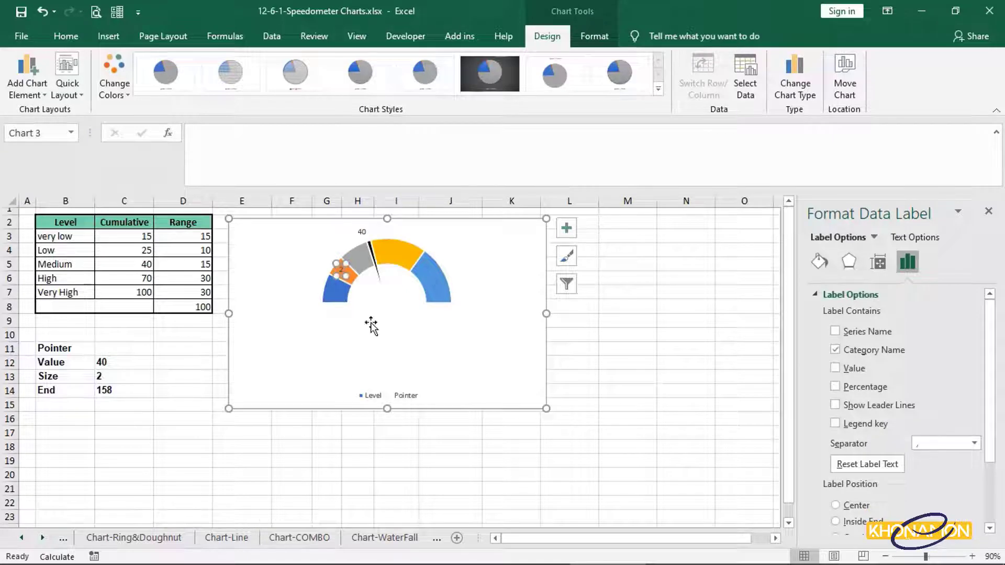
pyautogui.click(394, 340)
pyautogui.click(395, 339)
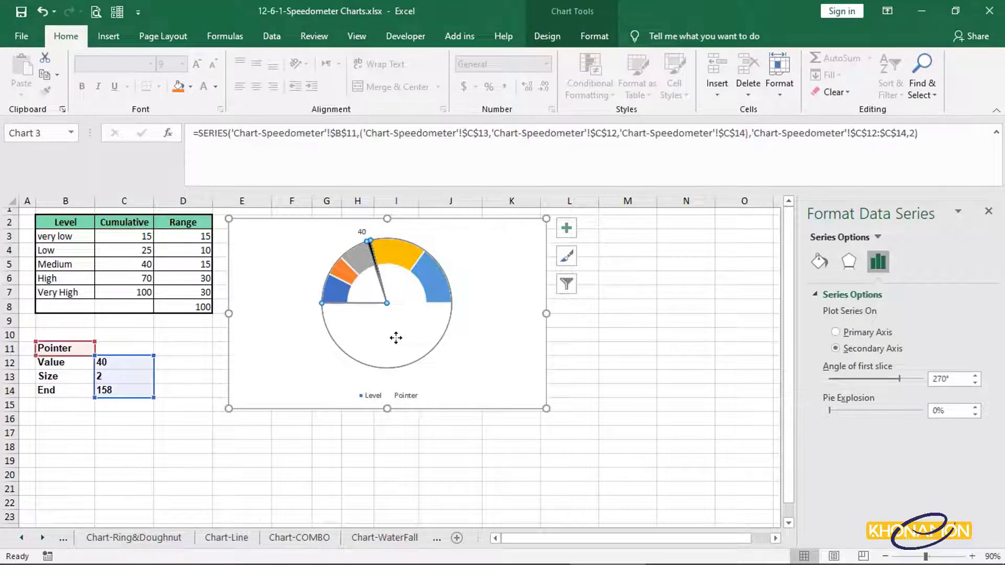
# Step: Hide the Pointer series in the chart's data source so that only the Level series is plotted
pyautogui.rightClick(489, 338)
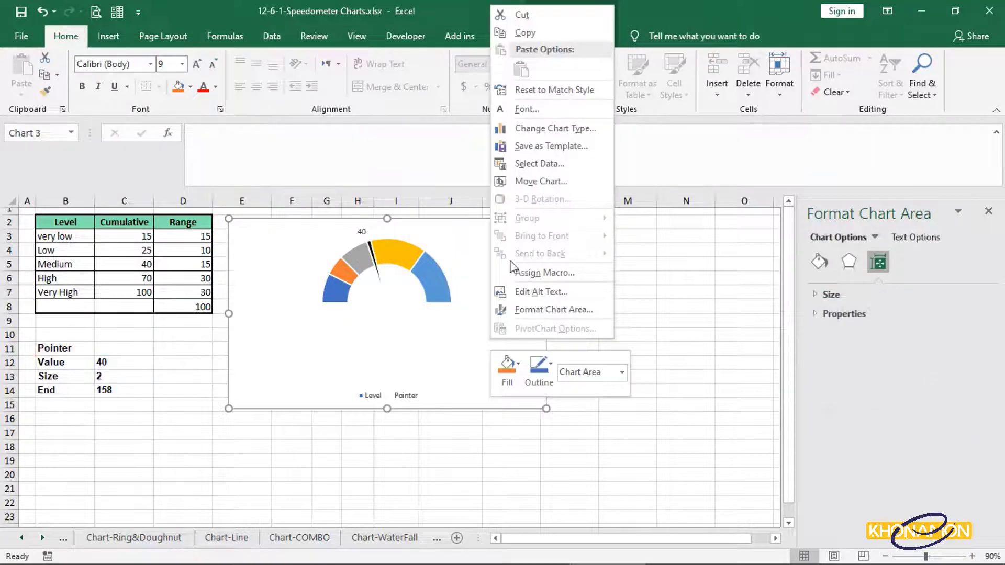
pyautogui.click(528, 168)
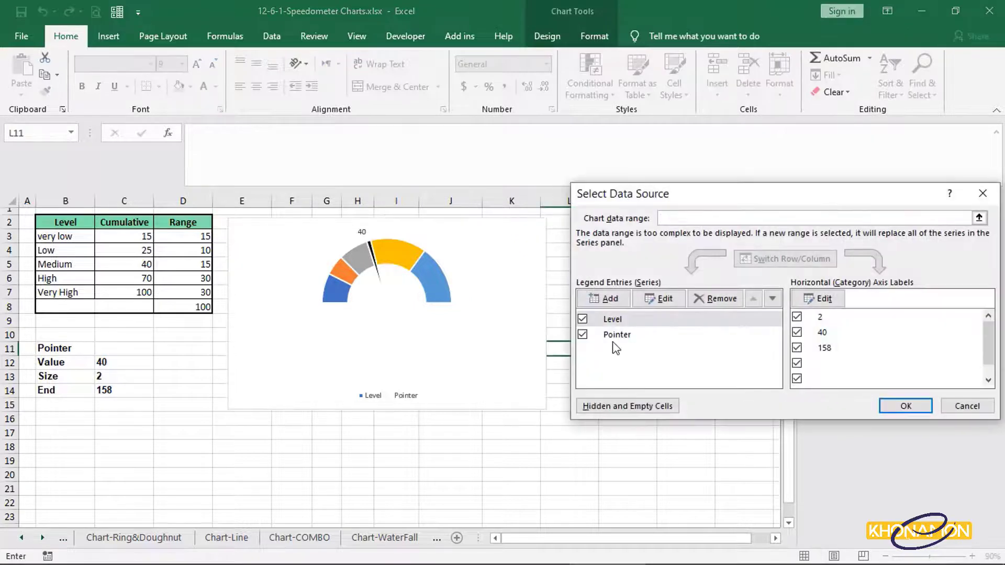
pyautogui.click(613, 334)
pyautogui.click(583, 335)
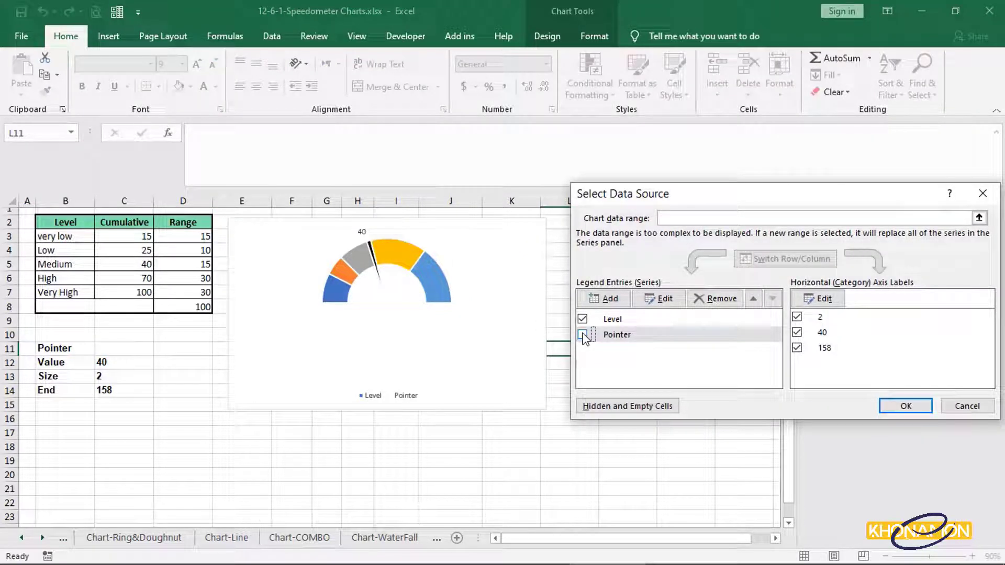
pyautogui.click(906, 406)
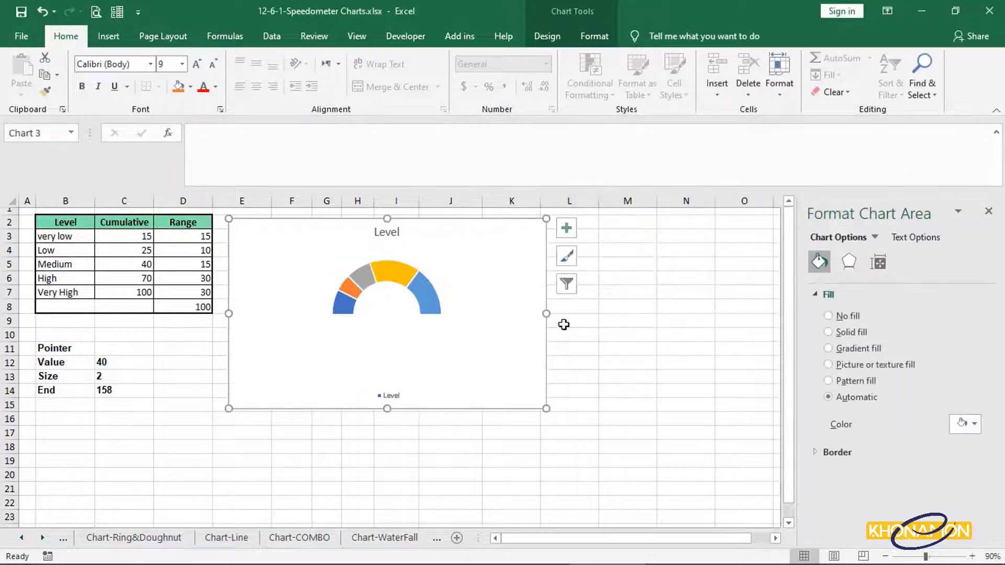
# Step: Add data labels to the Level doughnut series and bring up their detailed label options
pyautogui.click(423, 294)
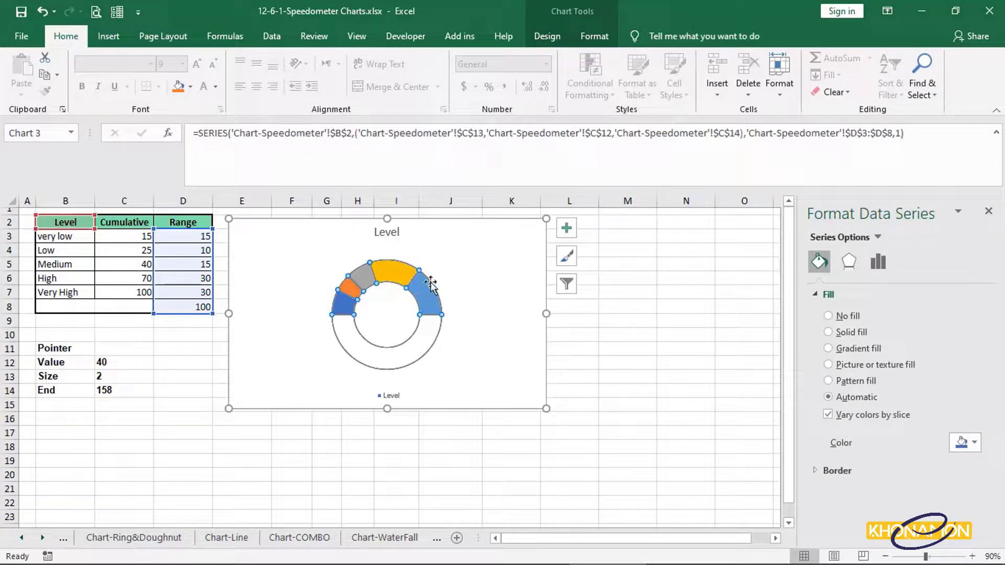
pyautogui.click(540, 42)
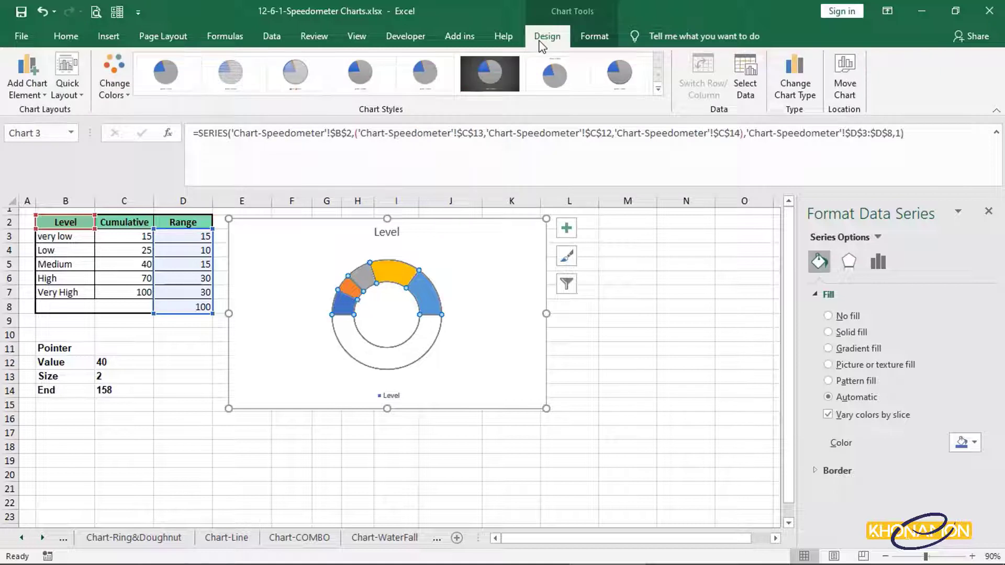
pyautogui.click(22, 73)
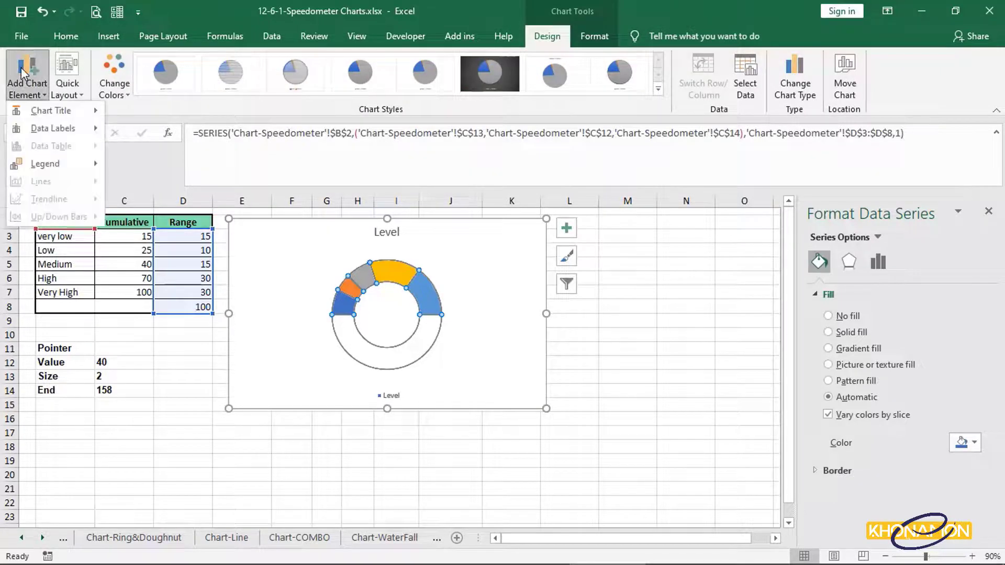
pyautogui.moveTo(42, 121)
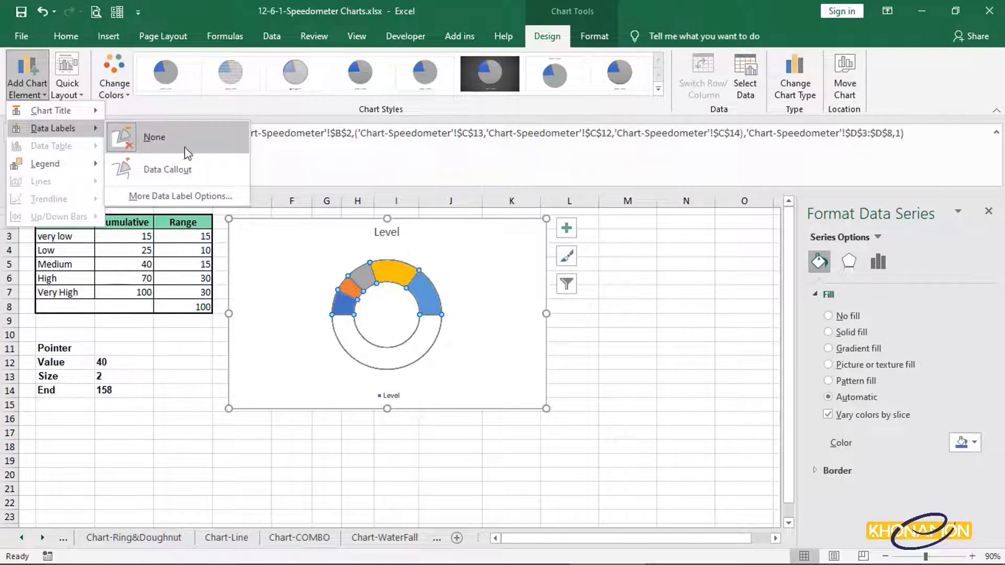
pyautogui.click(190, 197)
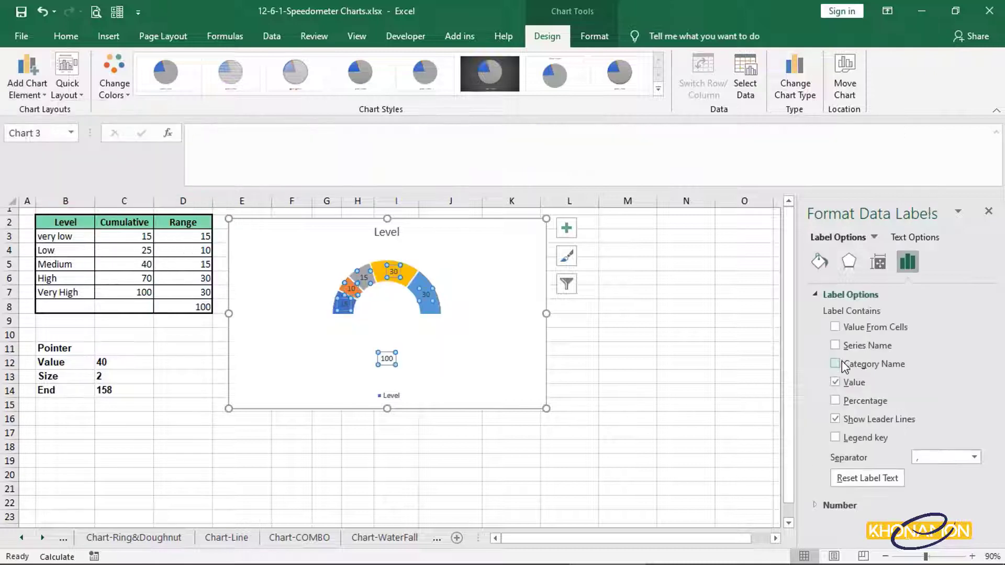
pyautogui.click(840, 363)
pyautogui.click(840, 363)
pyautogui.click(837, 345)
pyautogui.click(842, 344)
pyautogui.click(819, 262)
pyautogui.click(429, 360)
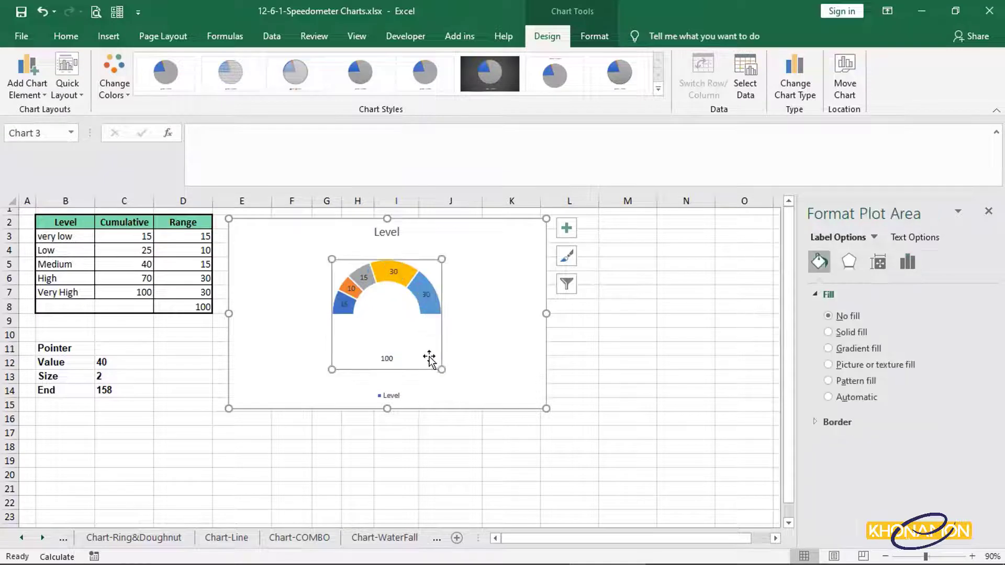
# Step: Make the Level series' data labels take their text only from cells B3:B7, with Value and Series Name switched off
pyautogui.click(426, 292)
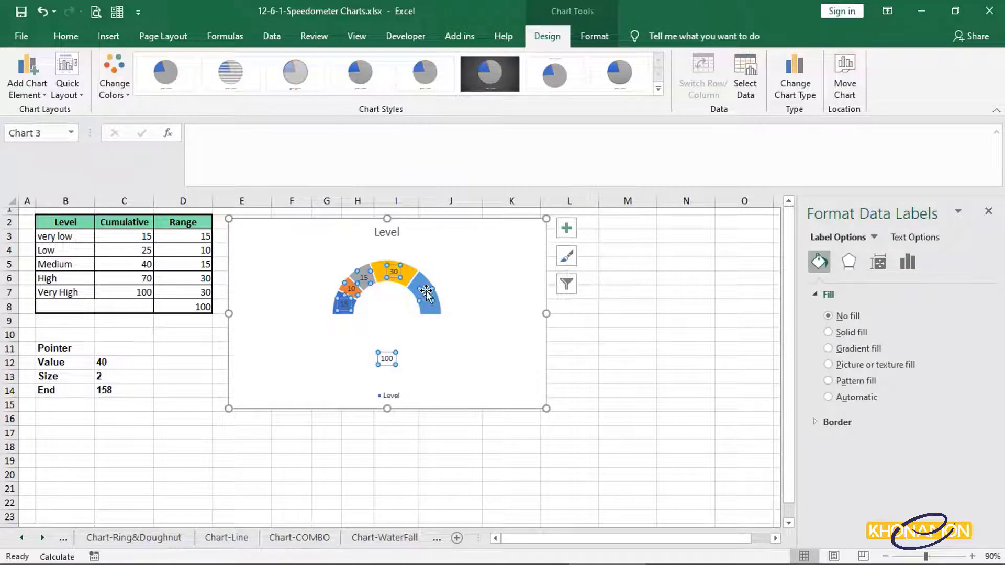
pyautogui.click(911, 265)
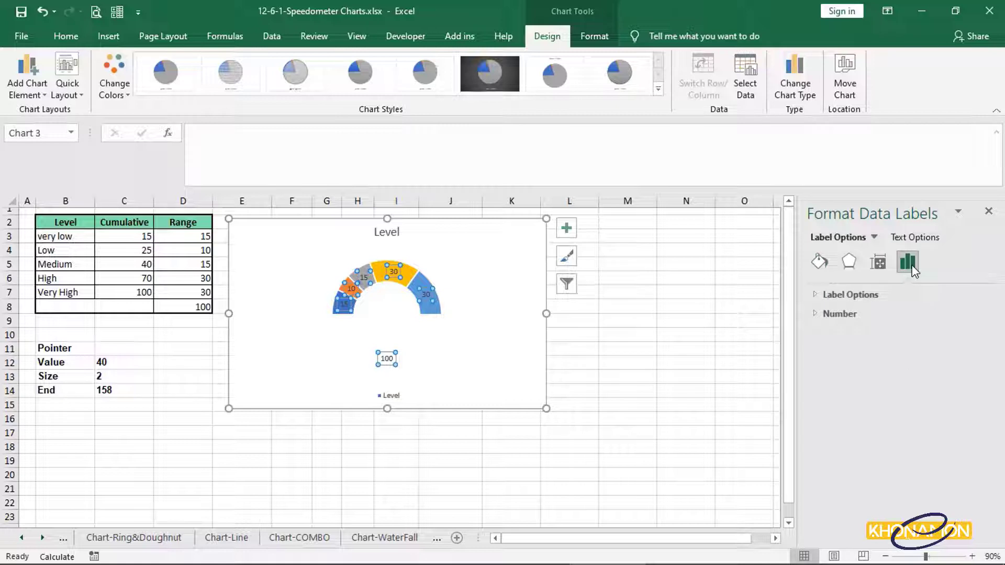
pyautogui.click(843, 295)
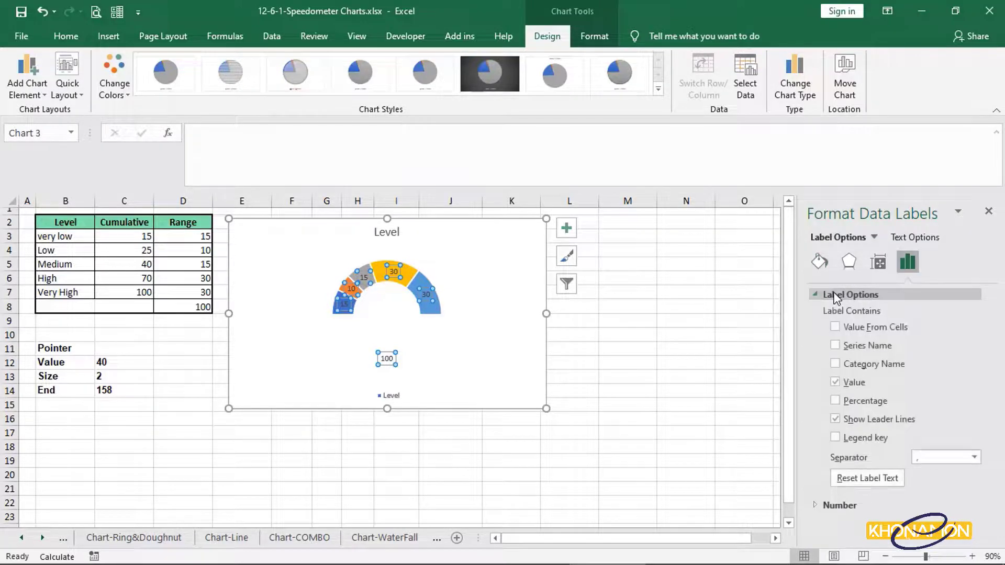
pyautogui.click(854, 385)
pyautogui.click(854, 347)
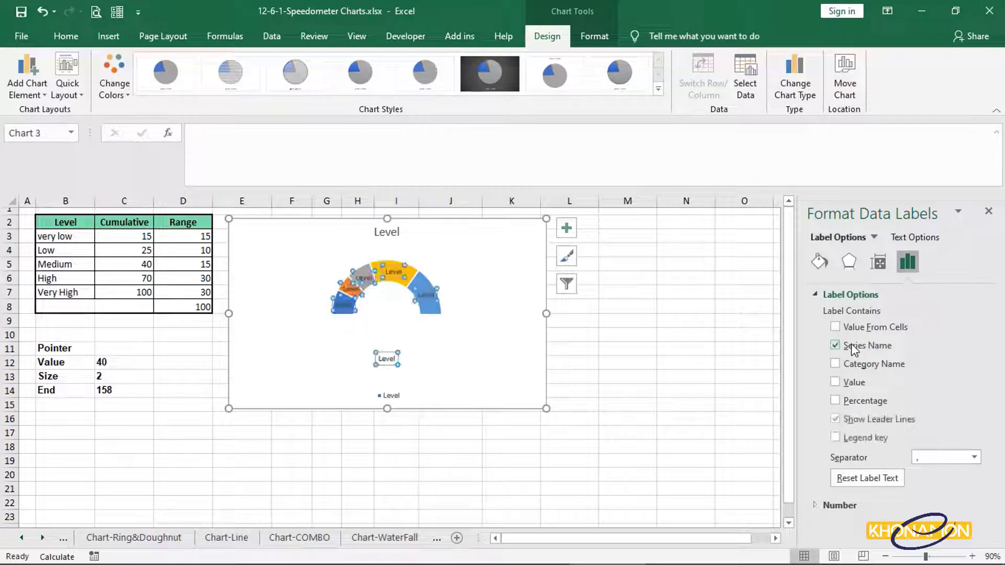
pyautogui.click(857, 327)
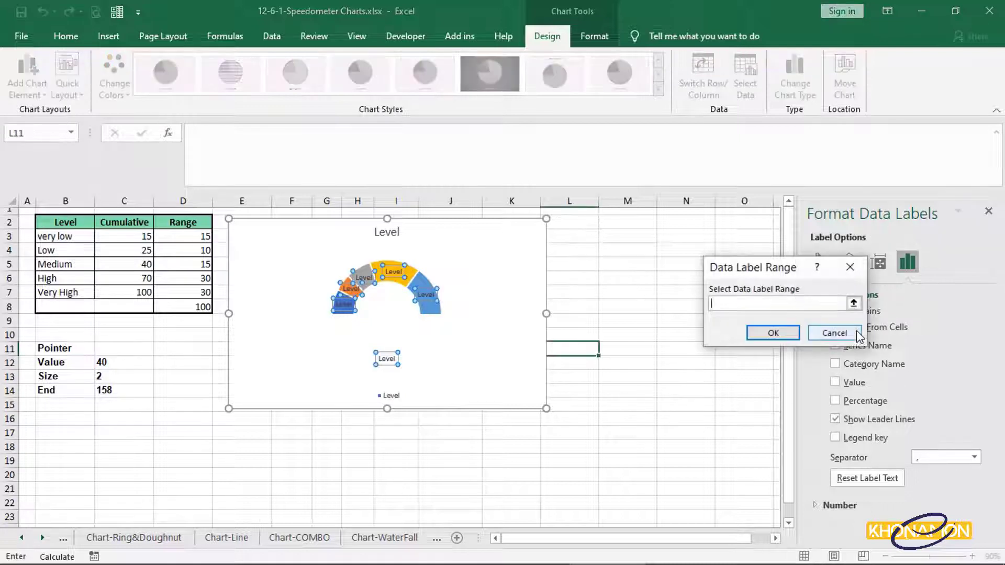
pyautogui.moveTo(788, 267); pyautogui.dragTo(687, 274)
pyautogui.moveTo(70, 236); pyautogui.dragTo(72, 292)
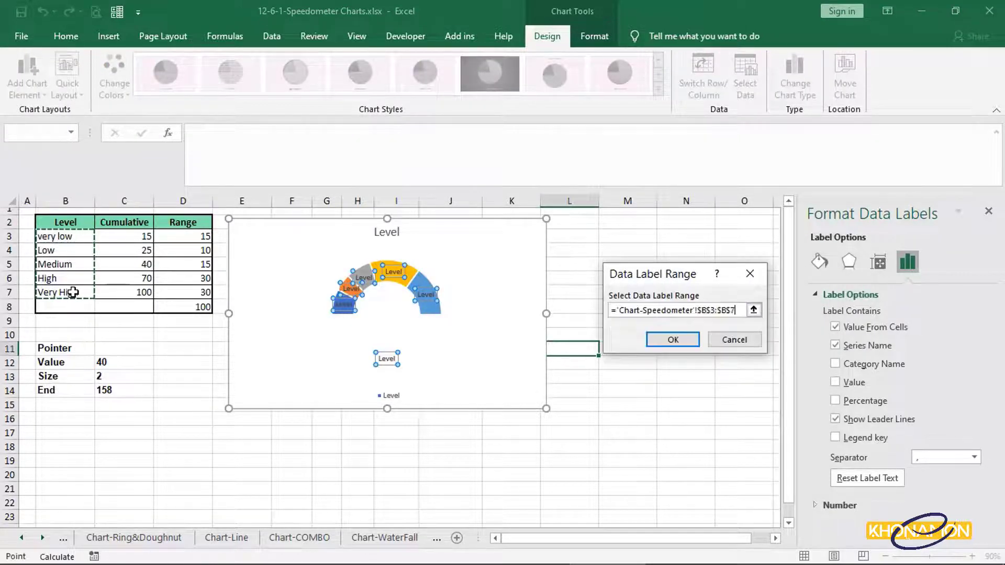
pyautogui.click(664, 343)
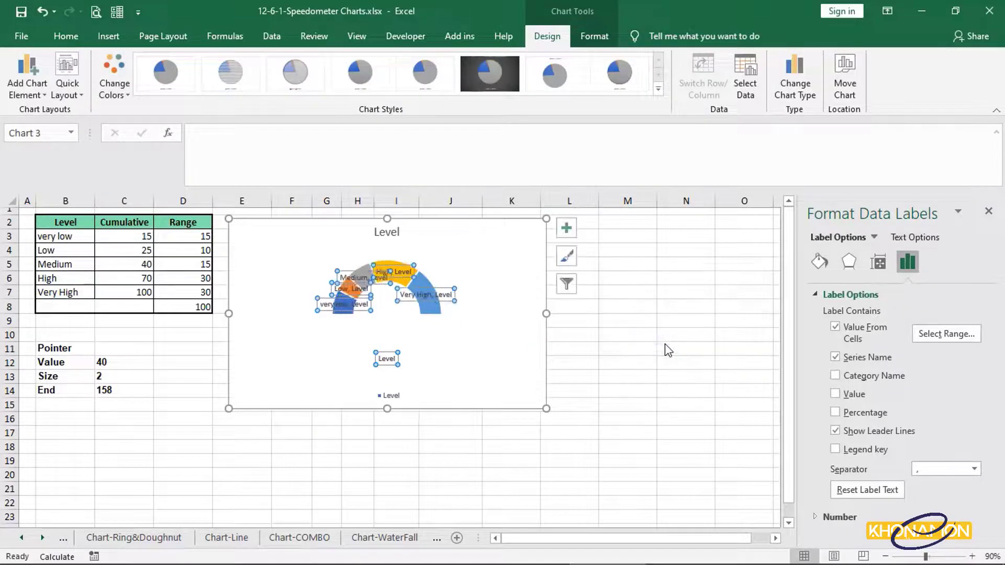
pyautogui.click(844, 357)
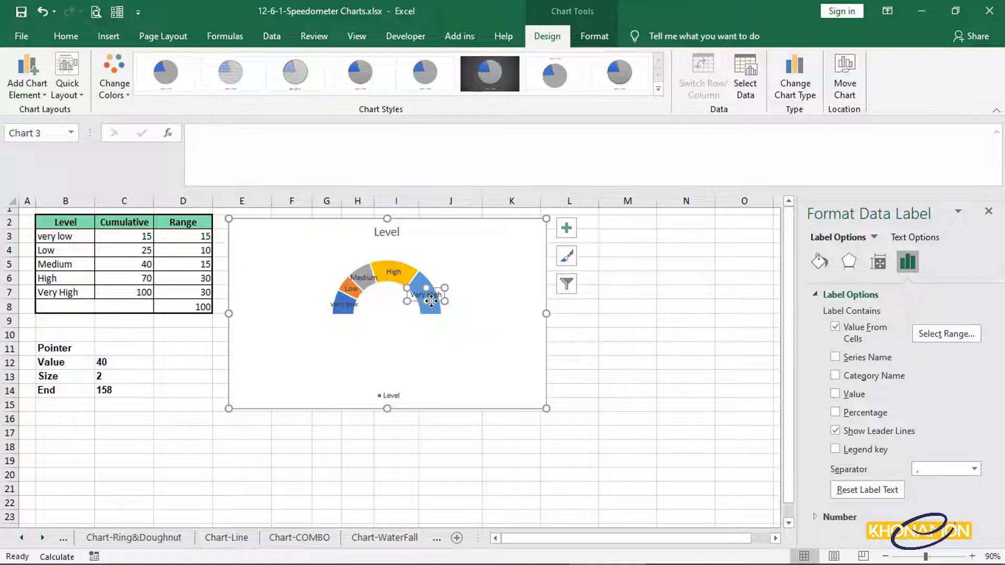
# Step: Make all the level name labels on the doughnut bold
pyautogui.click(490, 323)
pyautogui.click(433, 294)
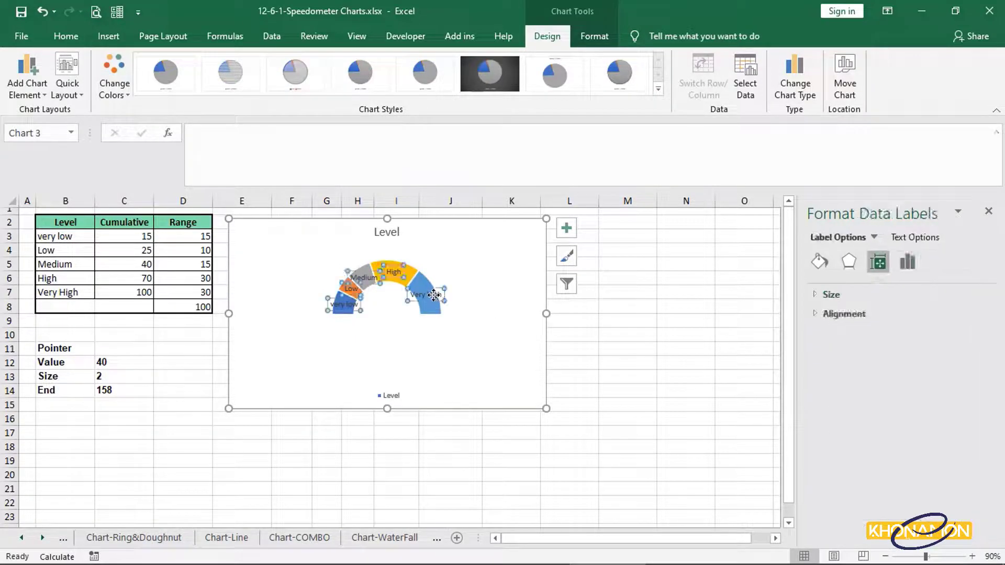
pyautogui.click(59, 35)
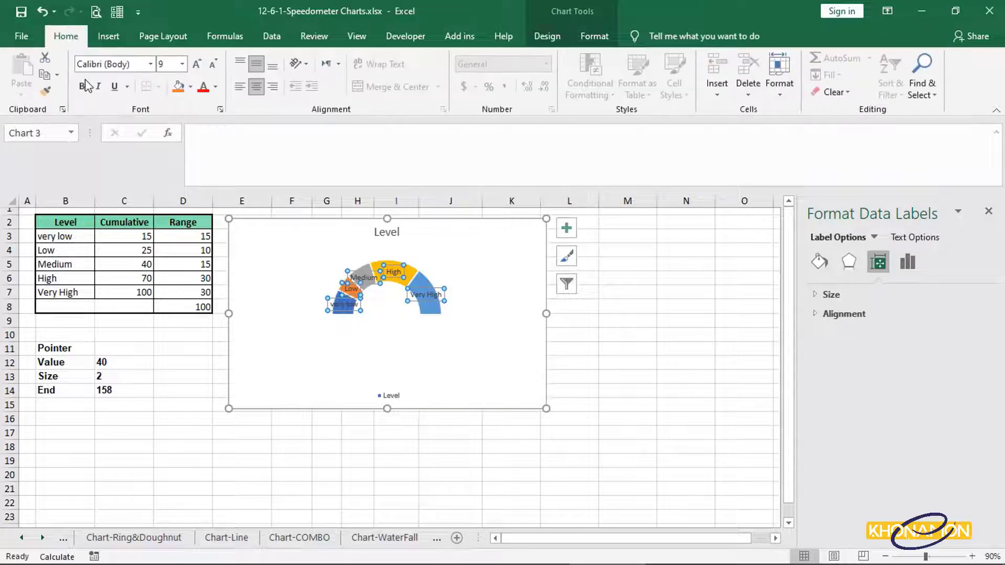
pyautogui.click(83, 86)
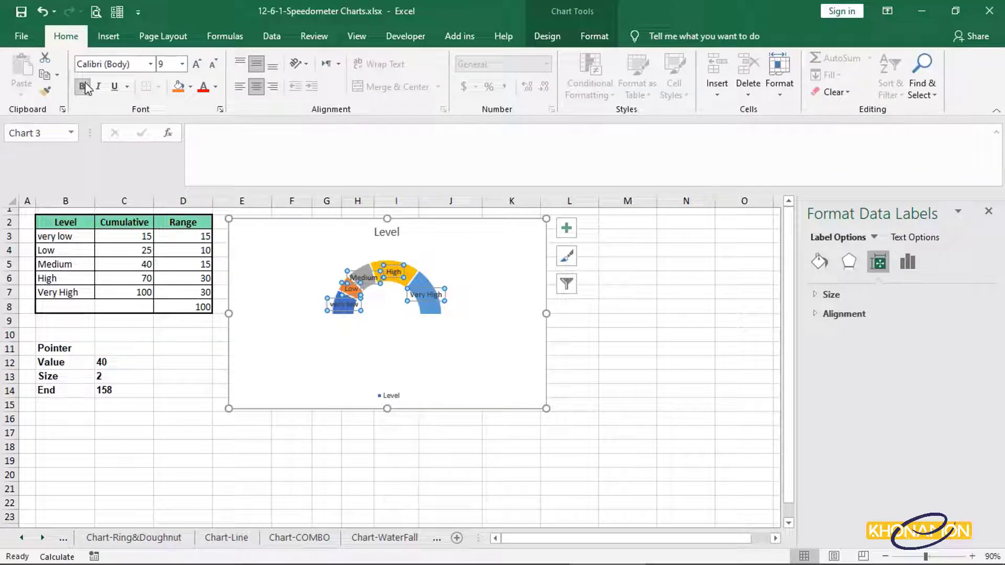
# Step: Re-enable the Pointer series in the chart's data source
pyautogui.rightClick(277, 320)
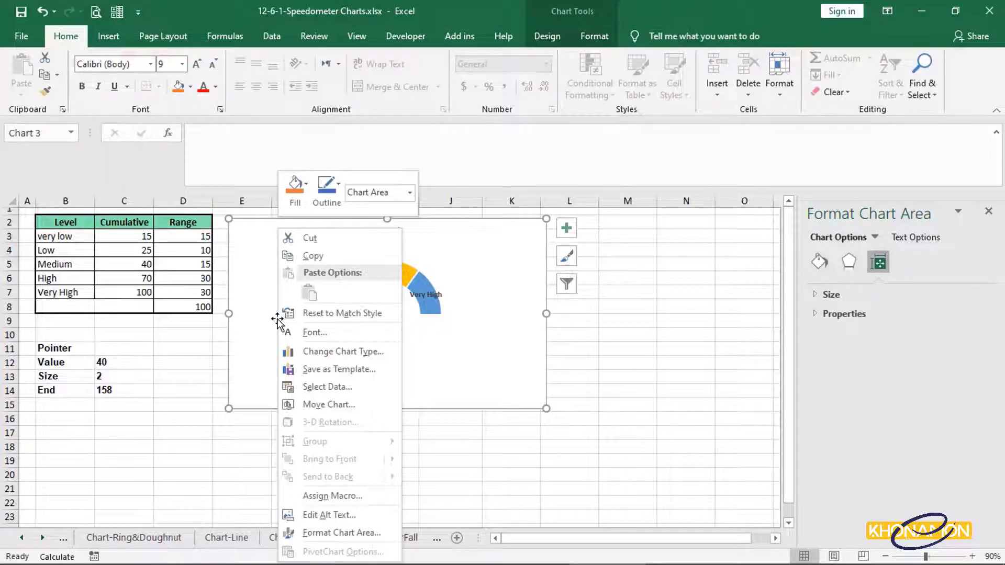
pyautogui.click(316, 390)
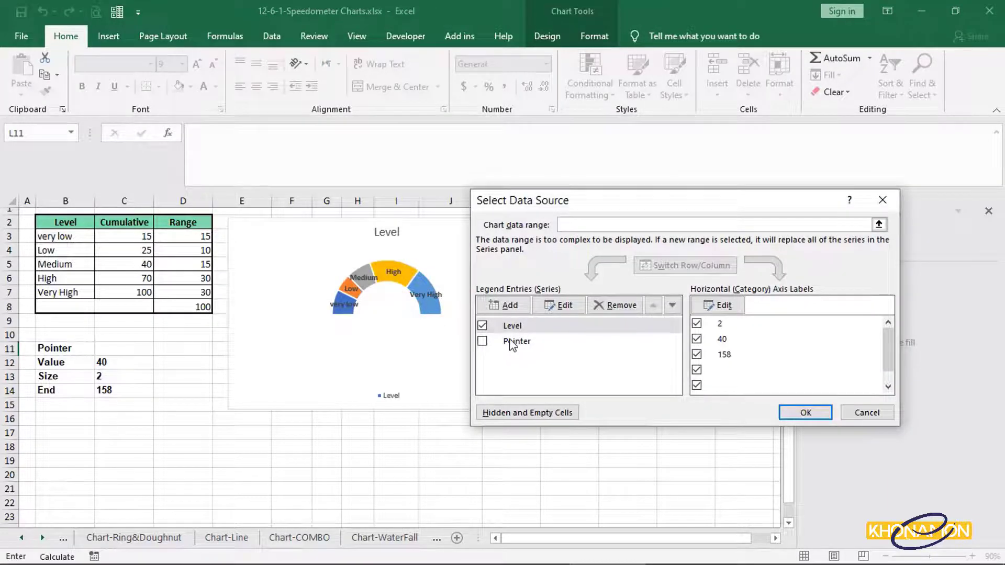
pyautogui.click(512, 343)
pyautogui.click(481, 340)
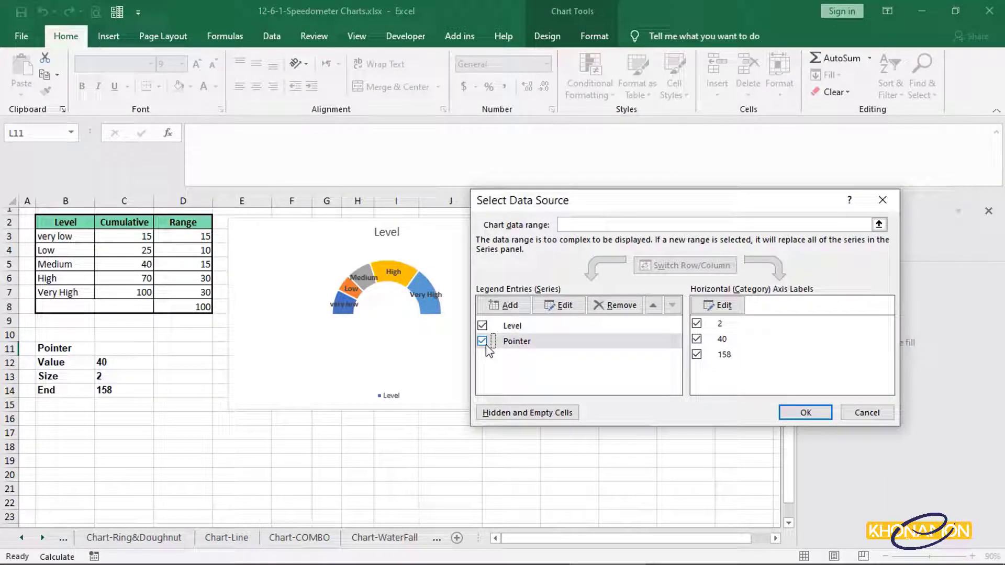
pyautogui.click(803, 413)
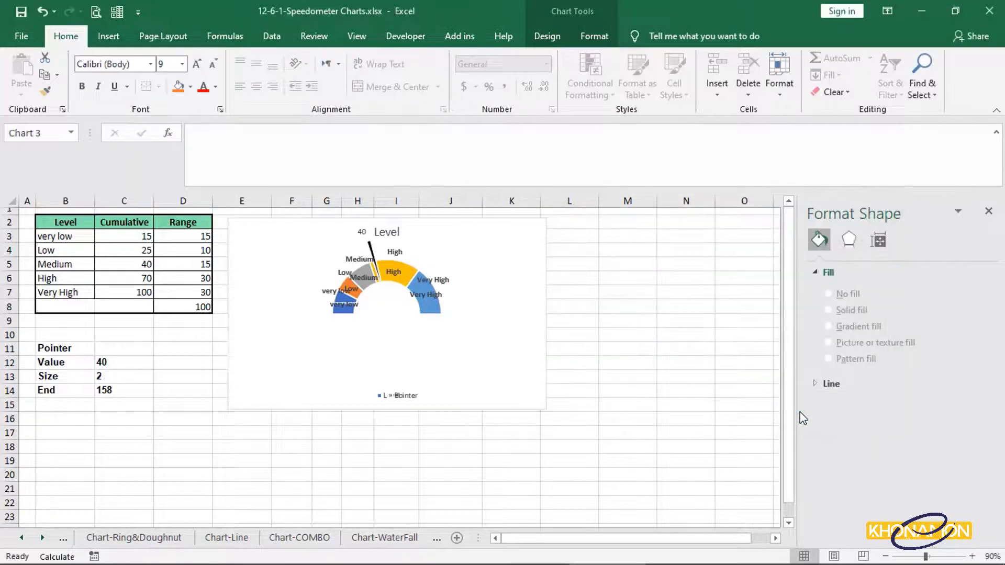
# Step: Enlarge the plot area down to the chart's lower edge and shift it sideways to centre the gauge
pyautogui.click(449, 303)
pyautogui.click(456, 331)
pyautogui.click(449, 332)
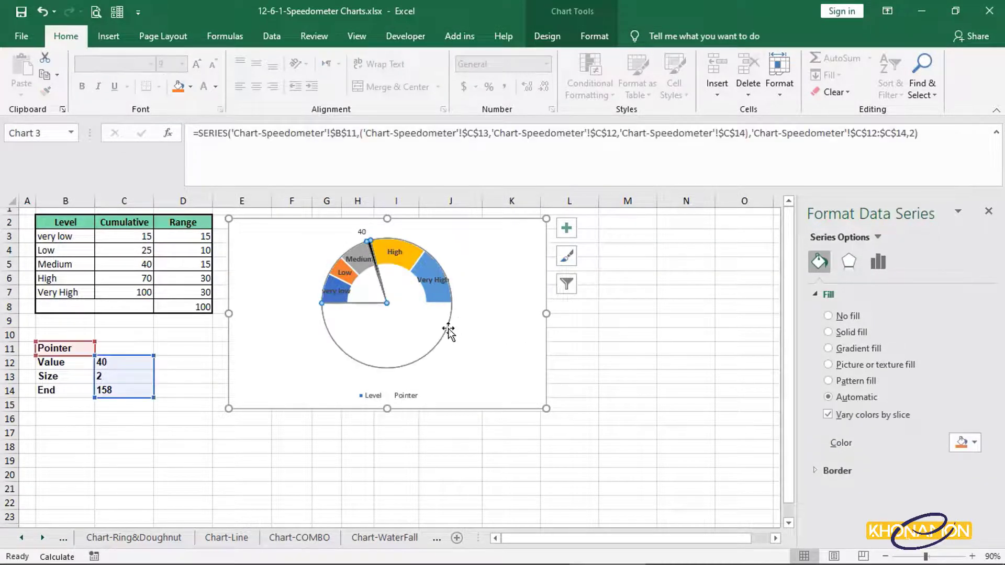
pyautogui.click(453, 340)
pyautogui.moveTo(462, 372); pyautogui.dragTo(496, 409)
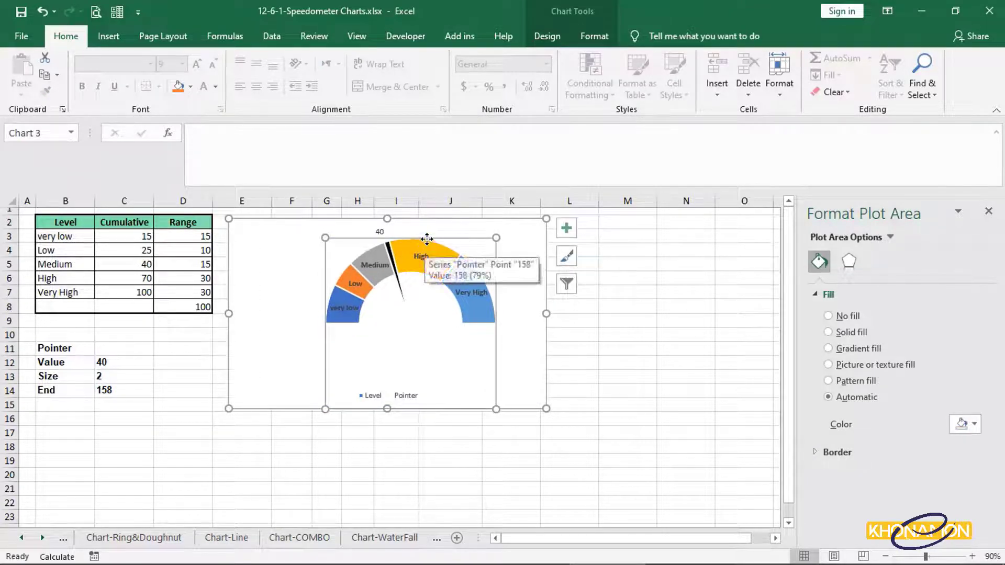
pyautogui.moveTo(417, 239); pyautogui.dragTo(398, 239)
pyautogui.click(505, 334)
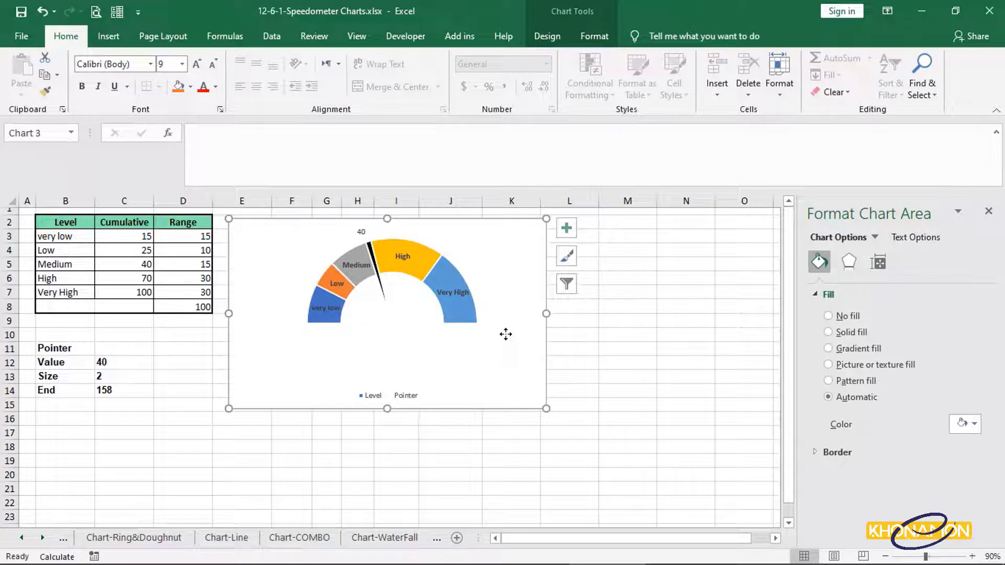
# Step: Set the pointer's Value in cell C12 to 75
pyautogui.click(143, 365)
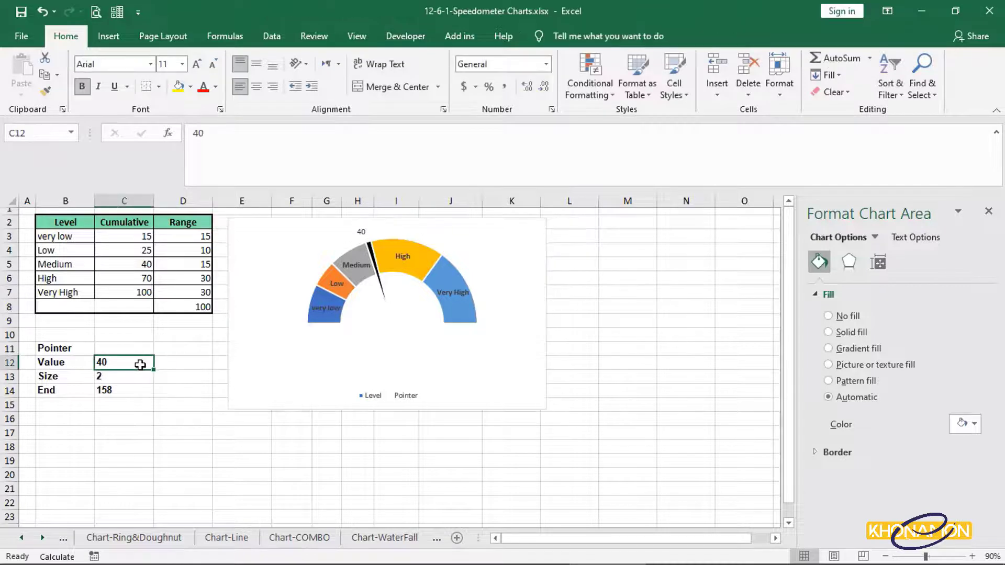
pyautogui.doubleClick(138, 362)
pyautogui.moveTo(139, 362); pyautogui.dragTo(89, 369)
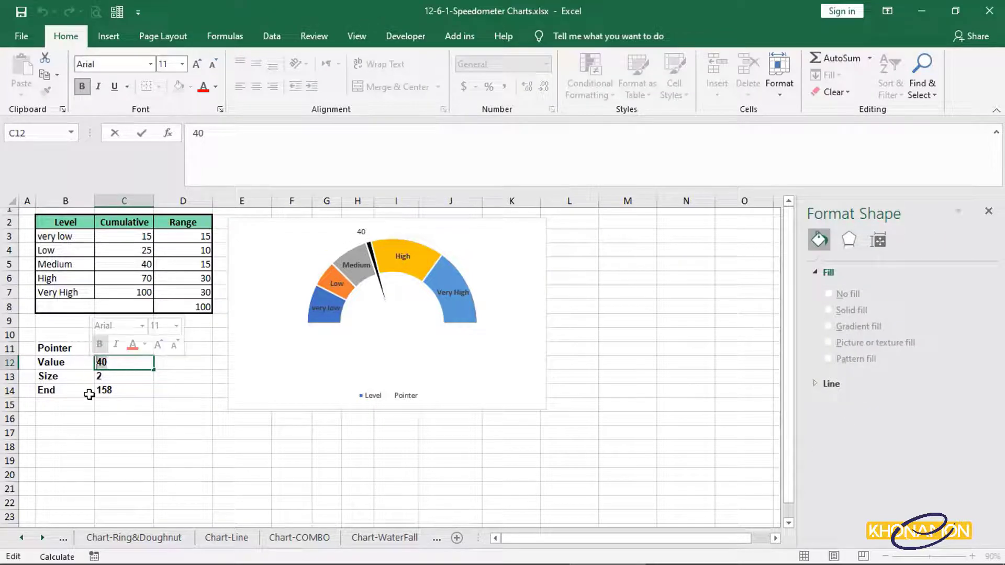
pyautogui.write('75')
pyautogui.press('Return')
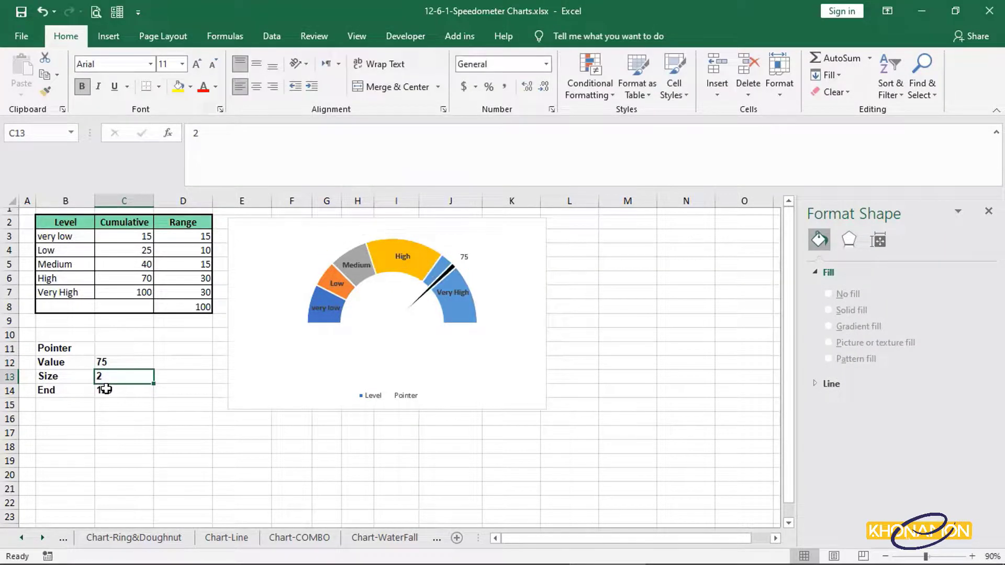